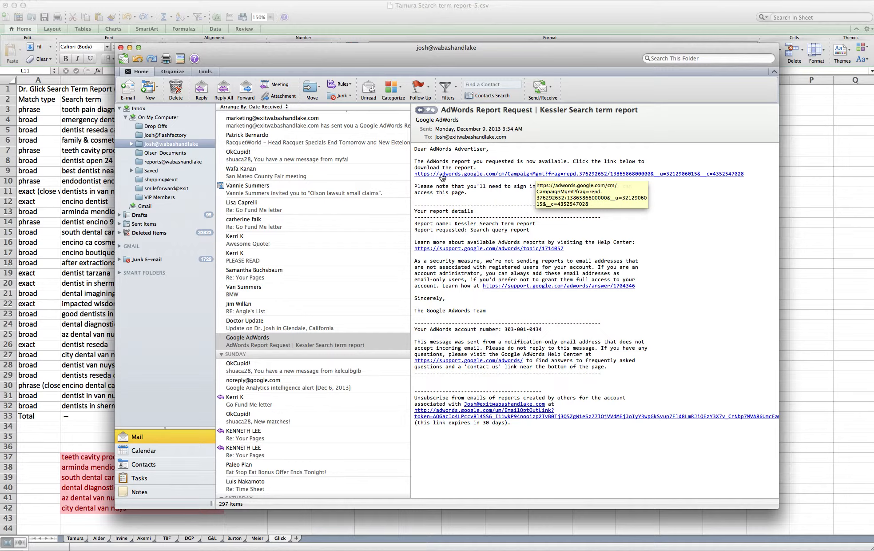
- Open the adwords.google.com report link from the AdWords Report Request email in Firefox
click(528, 174)
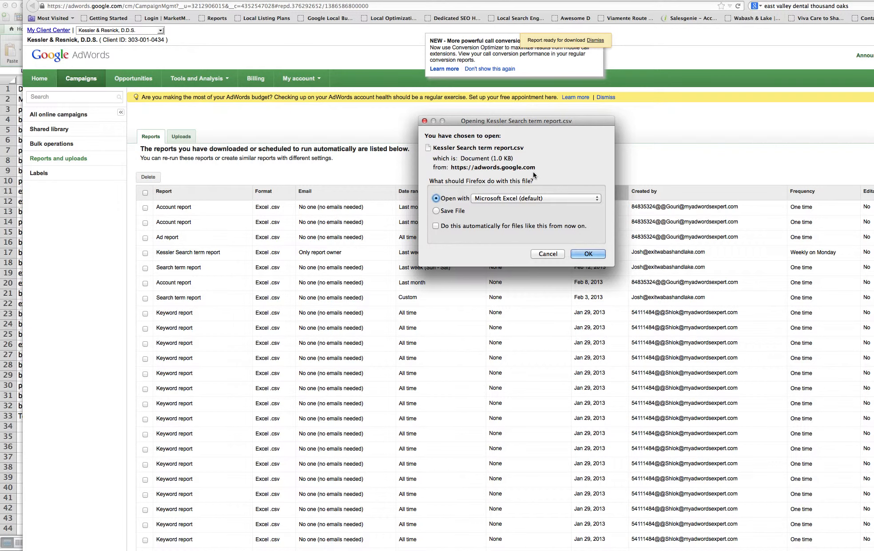
- Open the Kessler search term report CSV with Microsoft Excel (default)
click(587, 253)
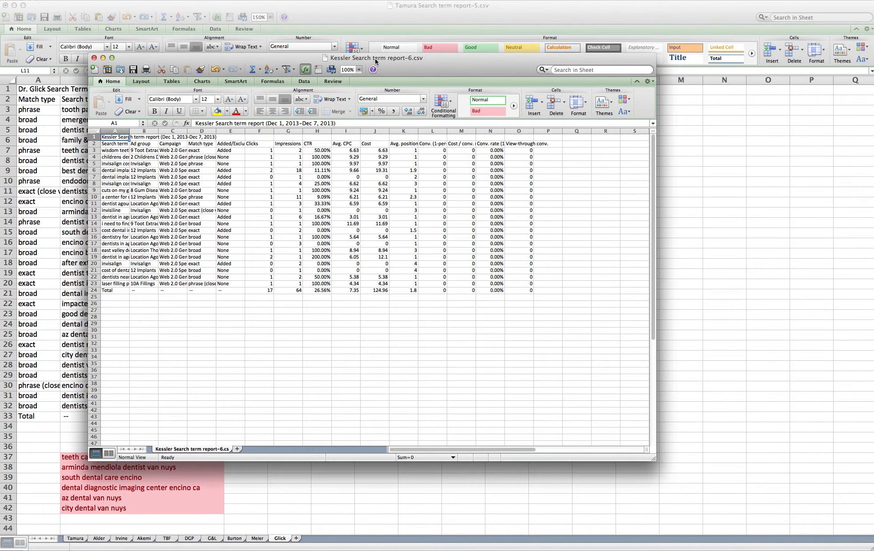
- Copy the whole Kessler report and paste it into a new Tamura workbook sheet named Kessler
key(super+a)
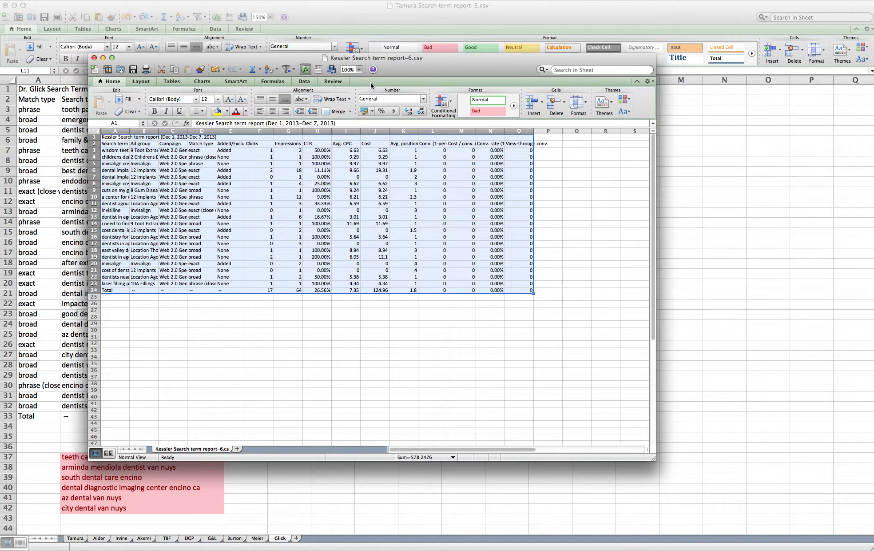
key(super+c)
click(671, 260)
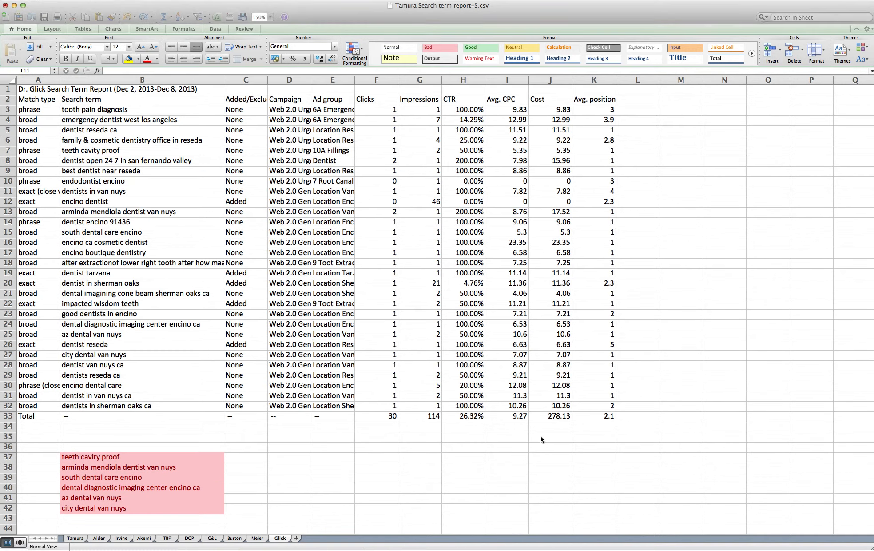
click(296, 538)
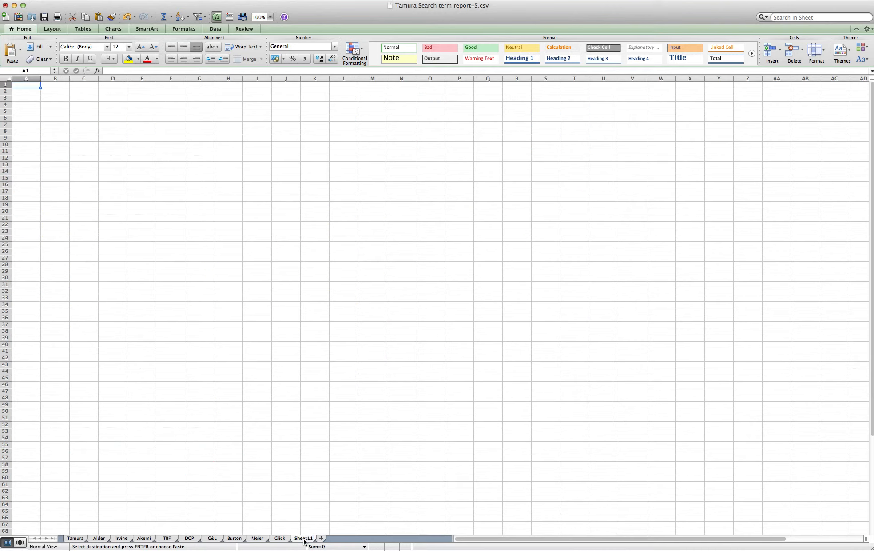
double_click(304, 538)
text(Kes)
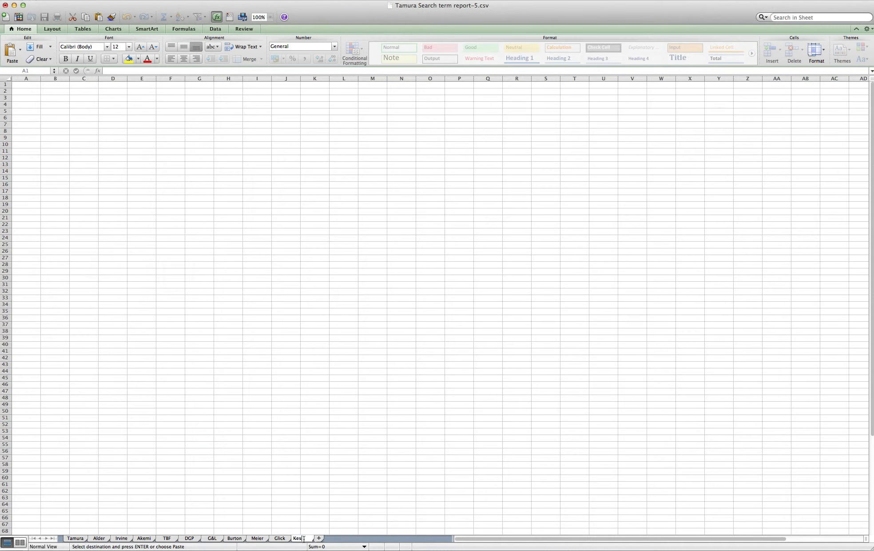
text(sler)
click(31, 87)
key(super+v)
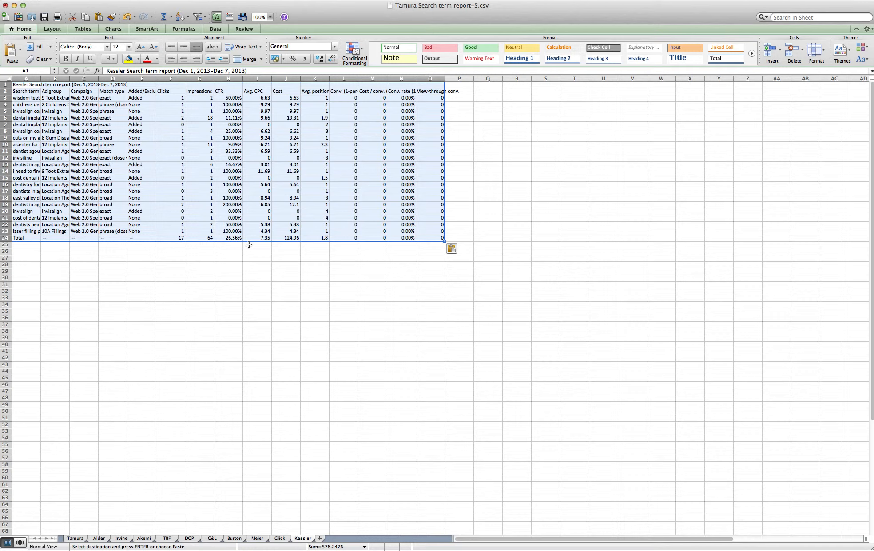
- Zoom the Kessler sheet to 150% and widen column A to fit the longest search term
click(251, 291)
click(269, 17)
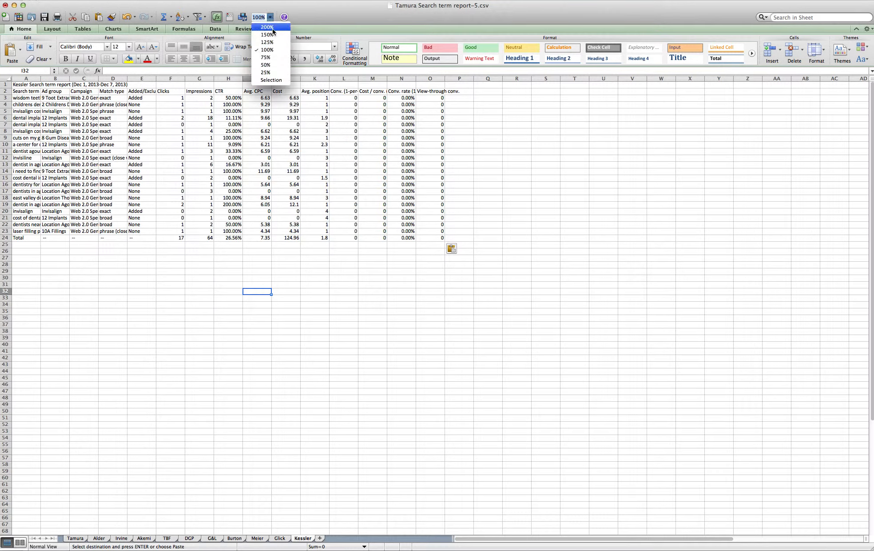
click(272, 34)
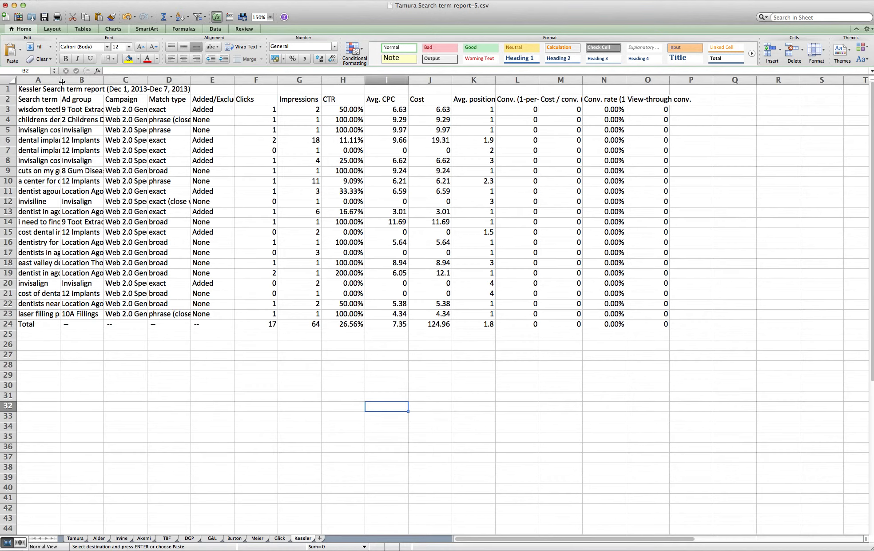
drag(60, 81, 164, 80)
click(143, 324)
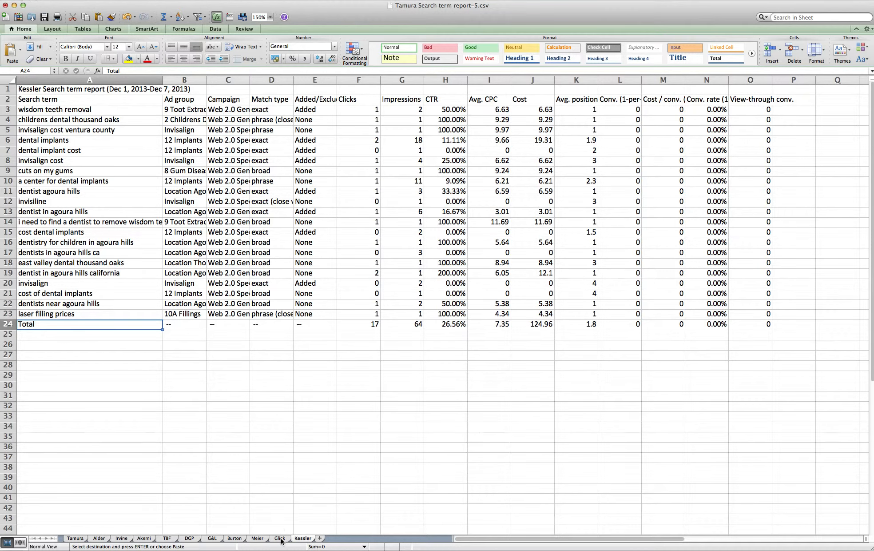
- Switch to the Glick sheet and select B3, tooth pain diagnosis, to begin reviewing terms
click(280, 537)
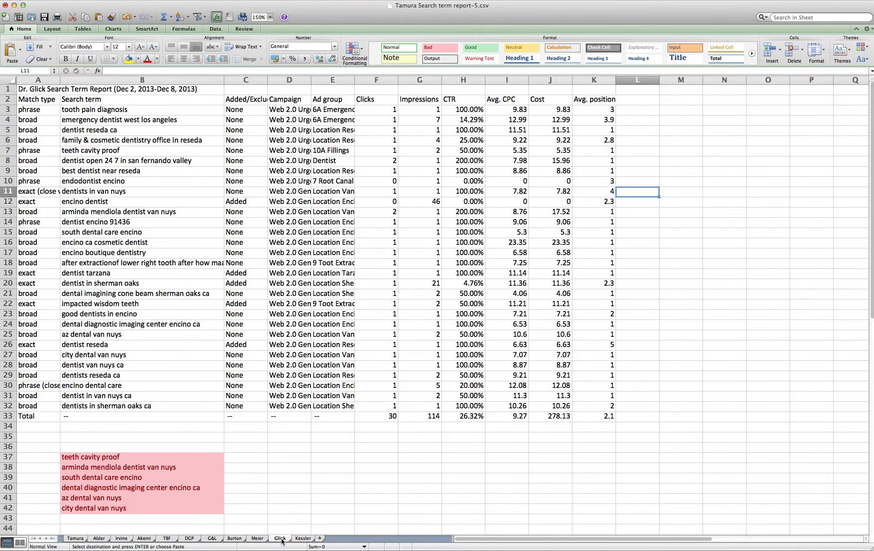
click(78, 108)
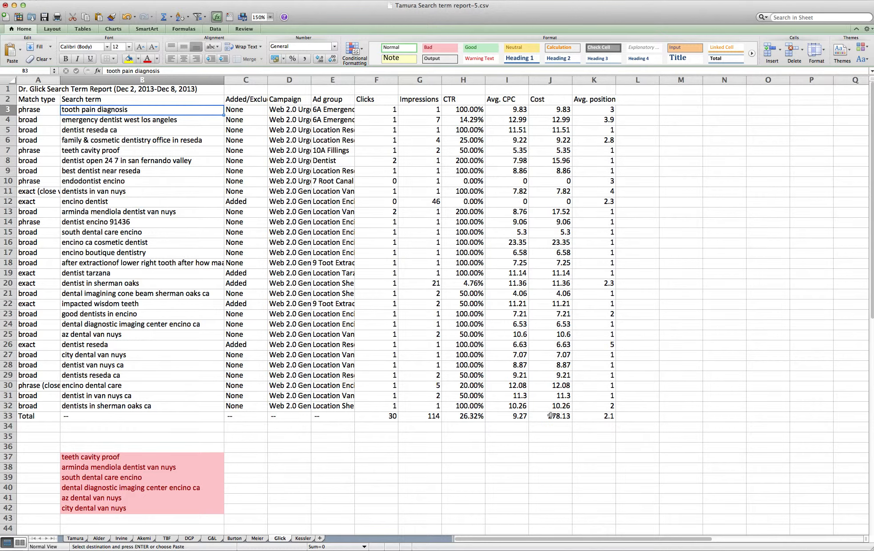
scroll(60, 108, right, 1)
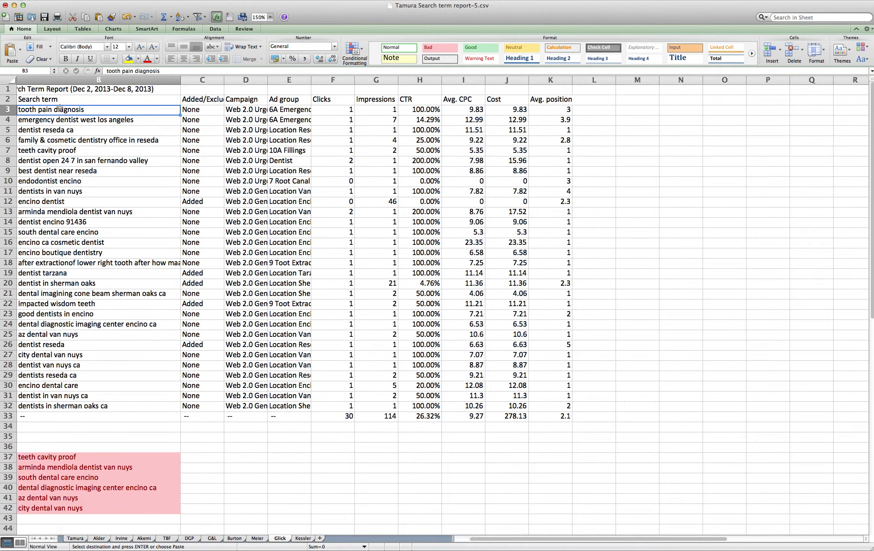
scroll(62, 109, left, 1)
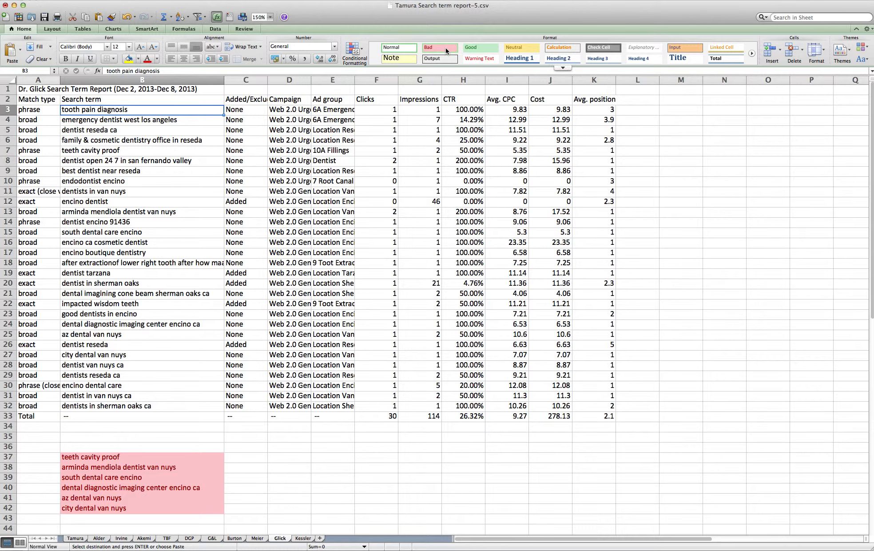
- Step down column B and apply the Bad cell style to teeth cavity proof
key(Down)
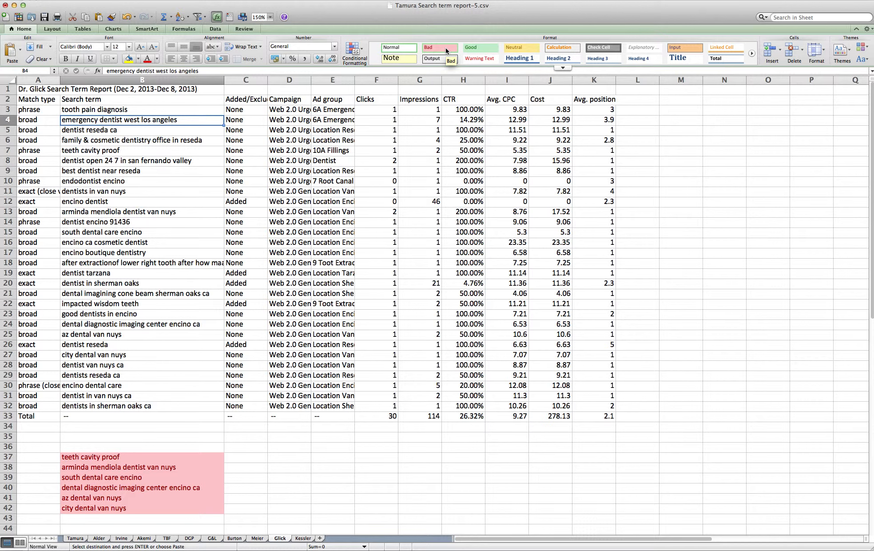
key(Down)
key(Down)
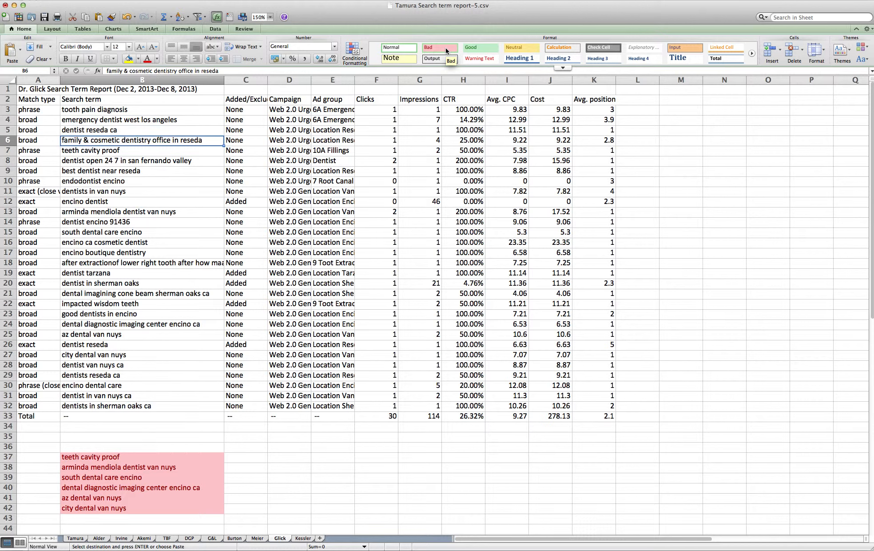
key(Down)
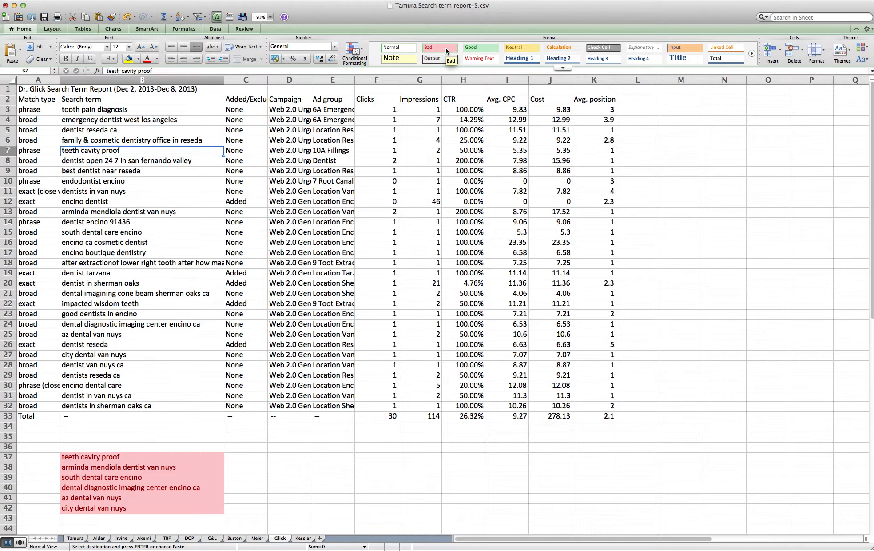
click(445, 48)
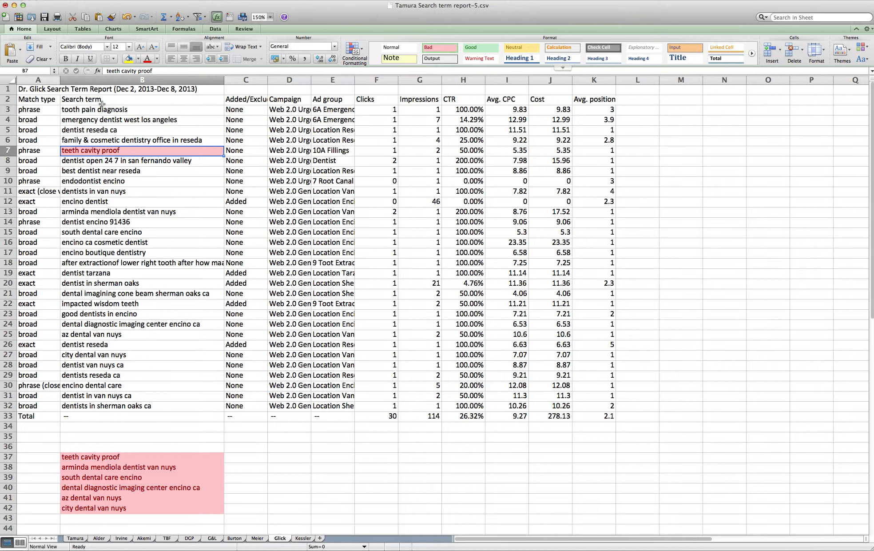
- Mark the Van Nuys dentist-name term in B13 with the Bad style and switch to Firefox
click(159, 161)
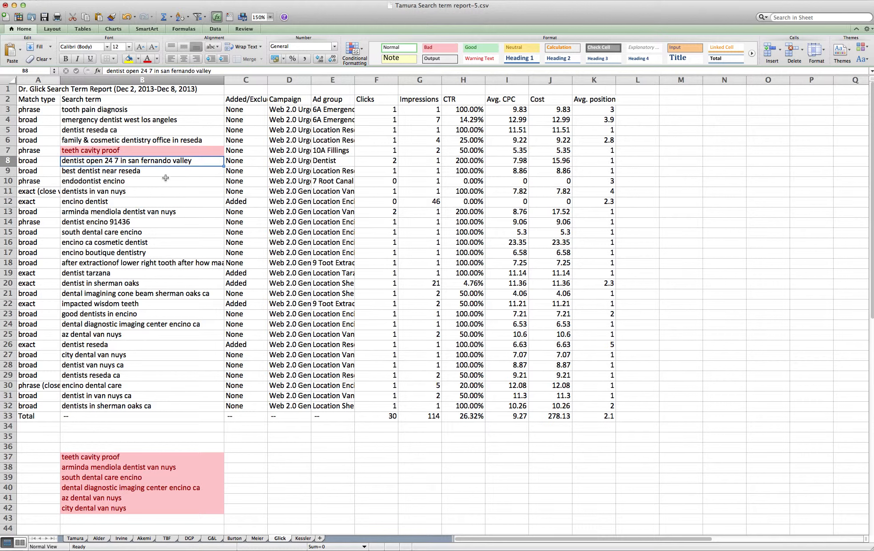
key(Down)
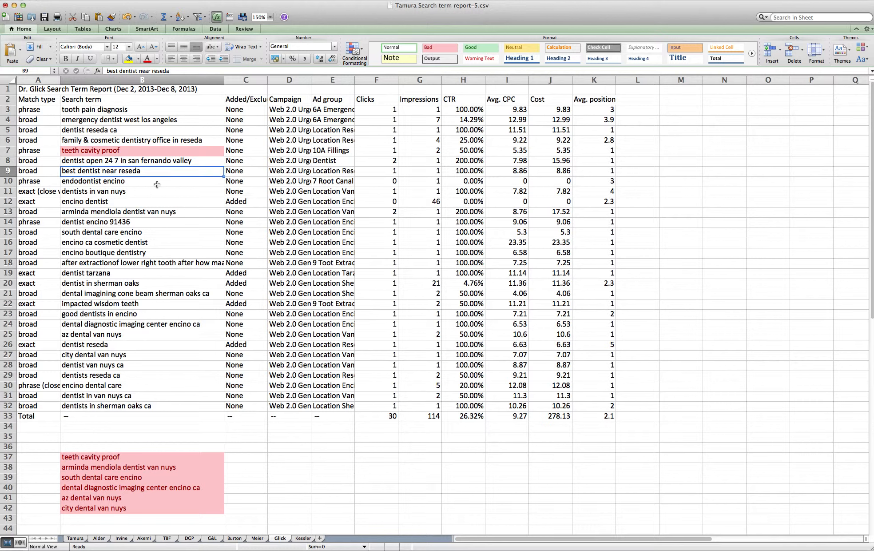
click(157, 184)
key(Down)
key(Down)
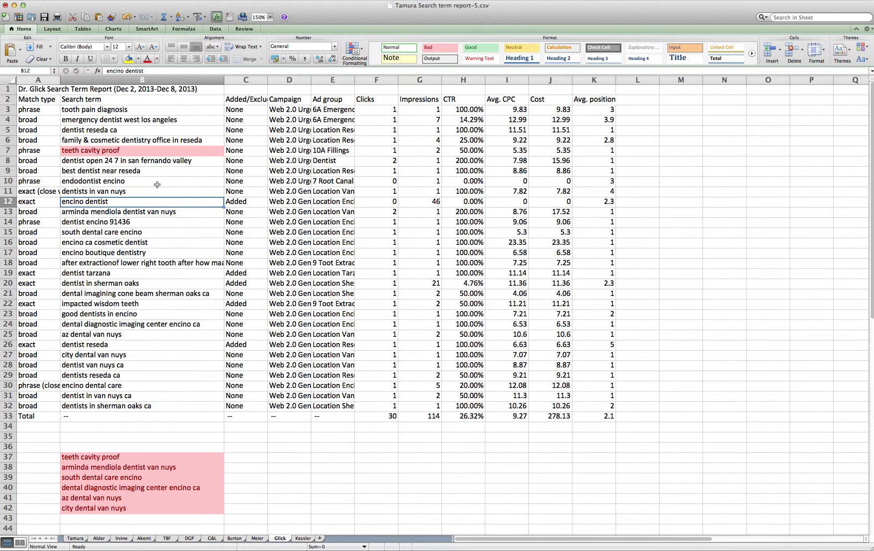
key(Down)
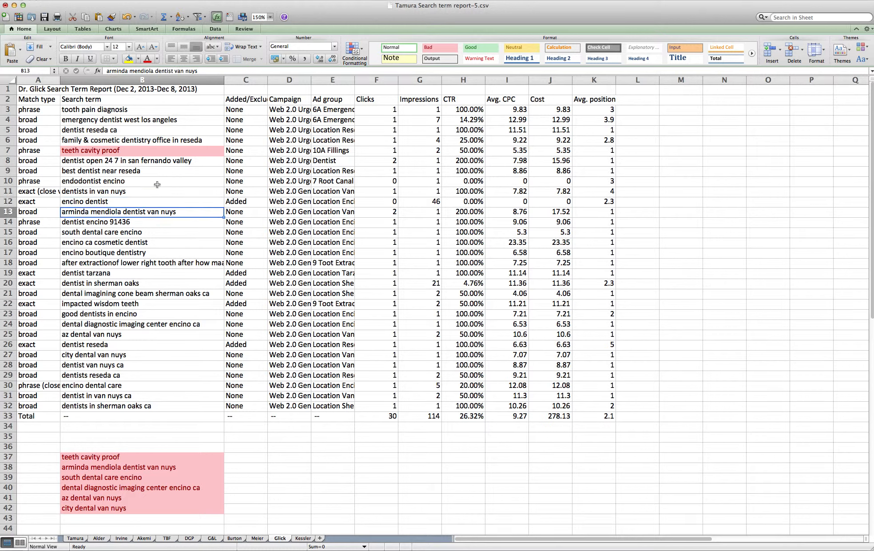
click(432, 48)
click(164, 223)
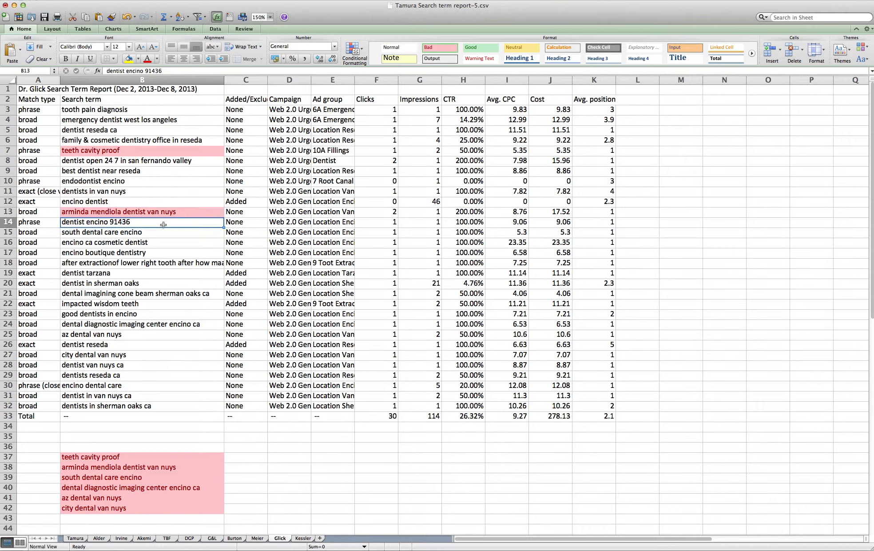
click(163, 214)
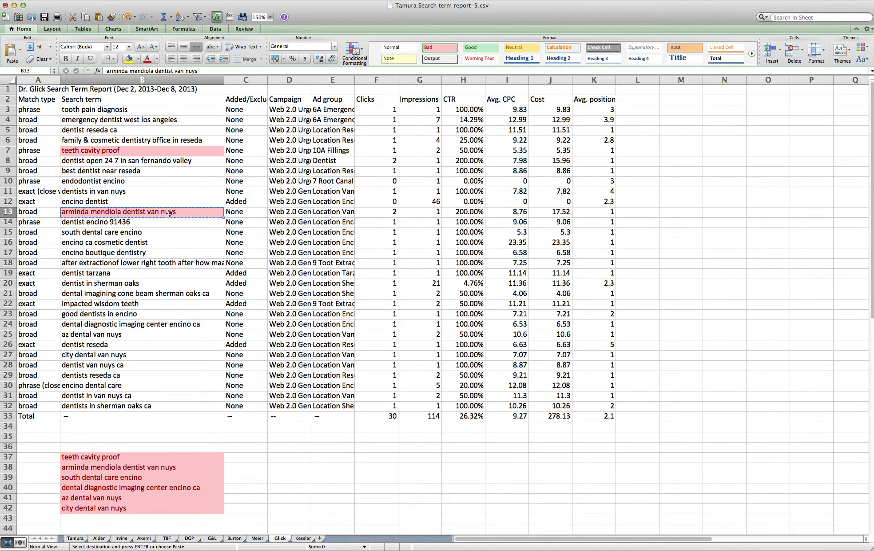
key(super+Tab)
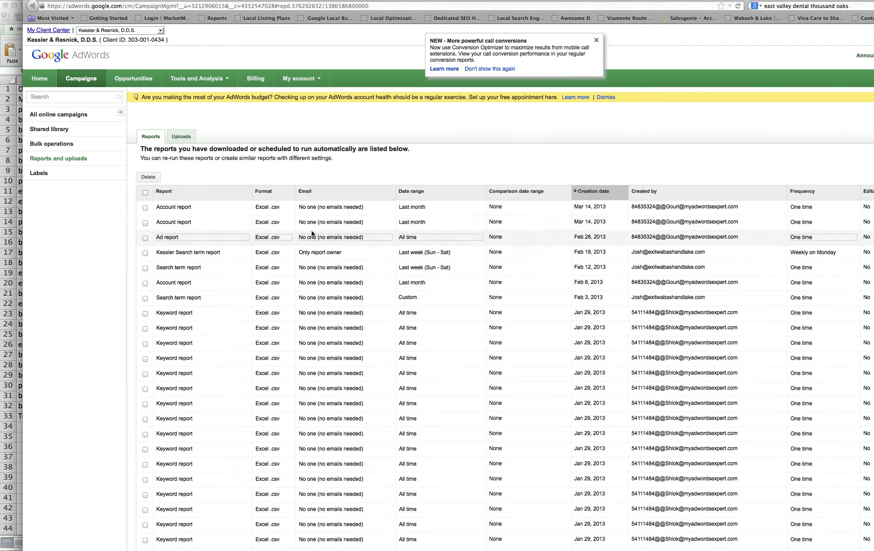
- Google the copied Van Nuys dentist-name term, highlight the dentist's name in a result, then return to Excel
click(805, 6)
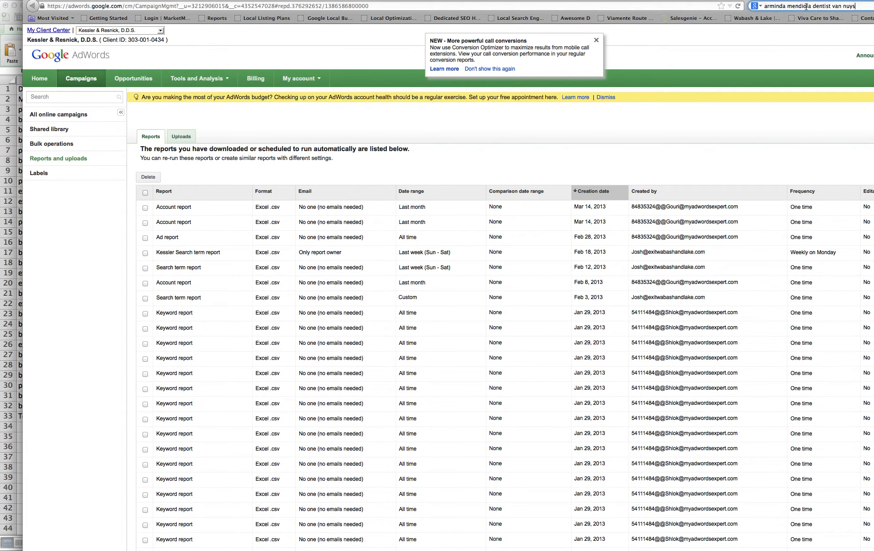
key(Return)
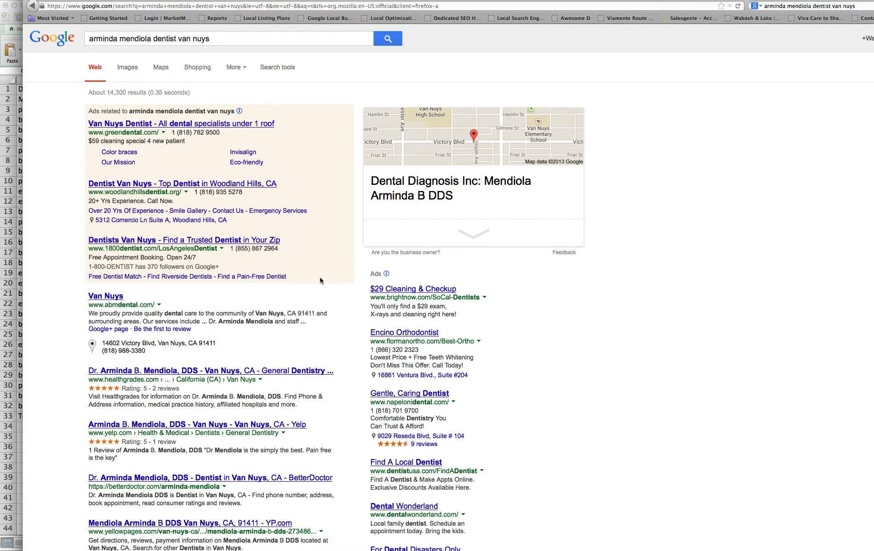
drag(209, 323, 272, 321)
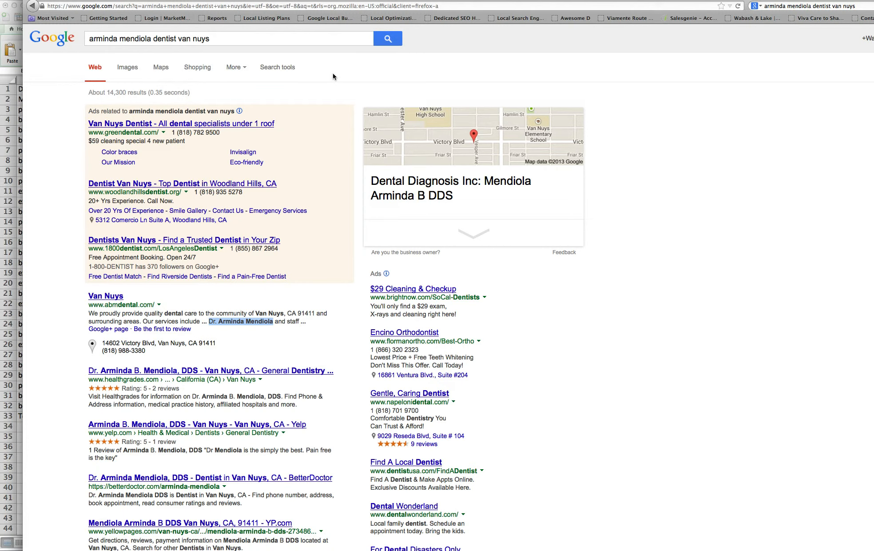
key(super+Tab)
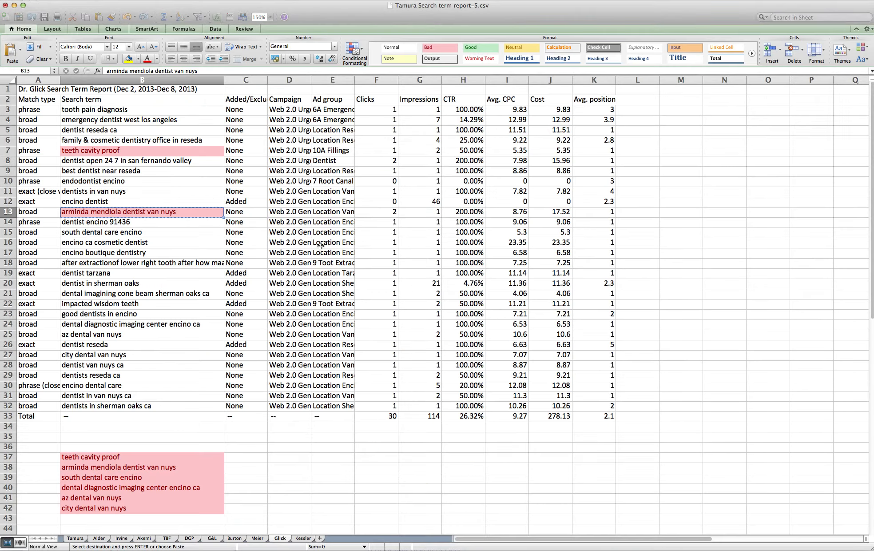
- Apply the Bad style to south dental care encino and the long tooth extraction query
click(145, 222)
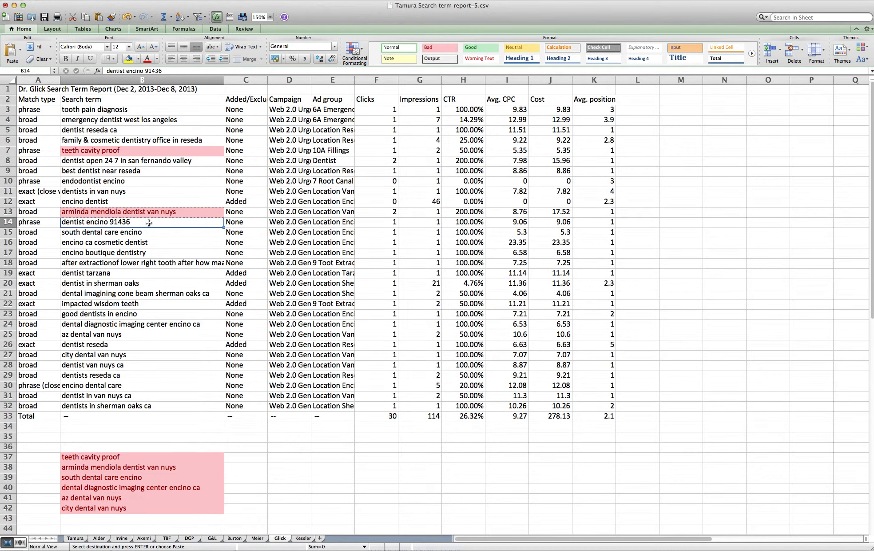
key(Down)
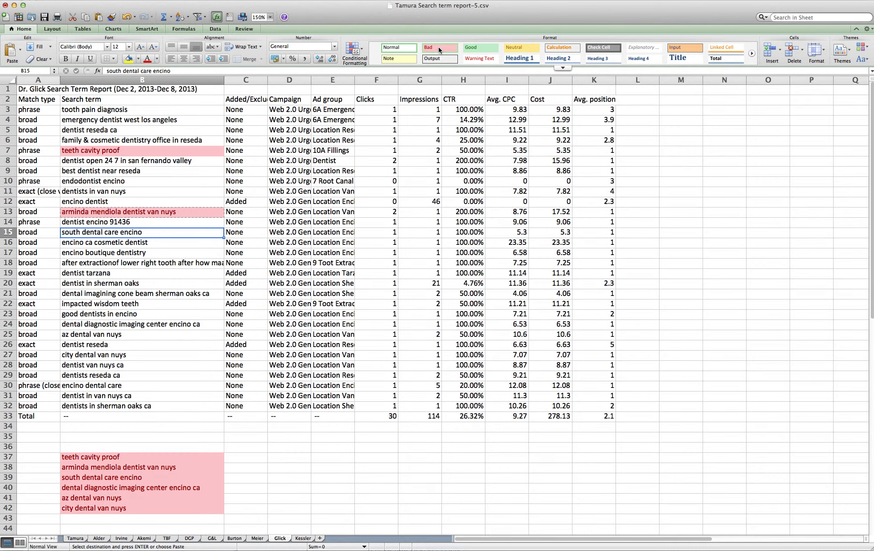
click(439, 47)
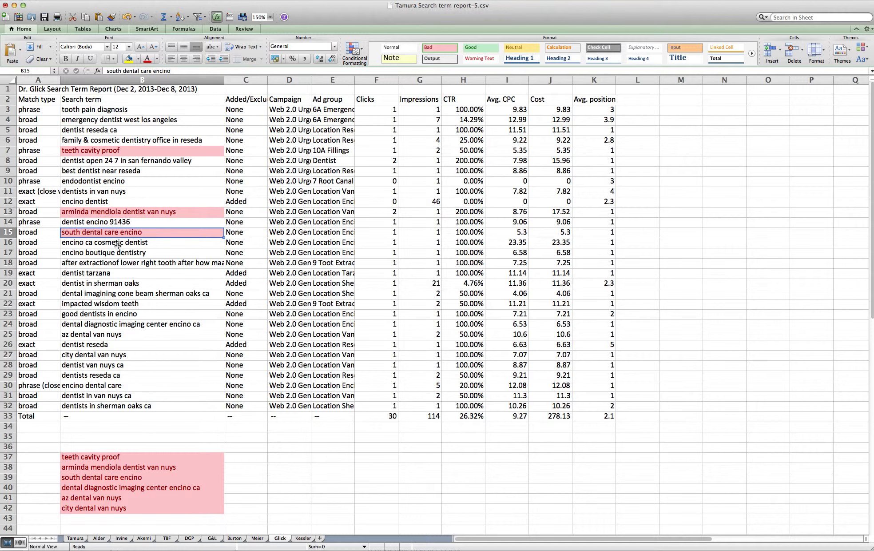
click(128, 246)
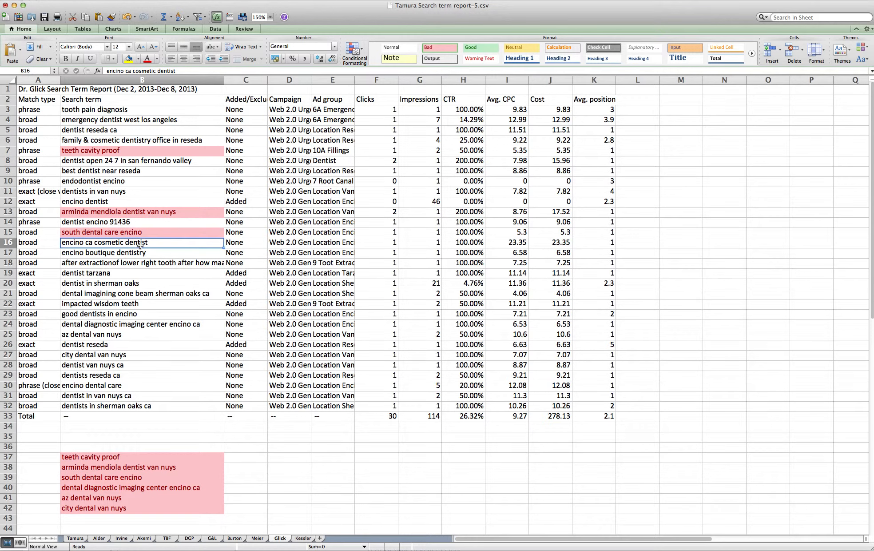
key(Down)
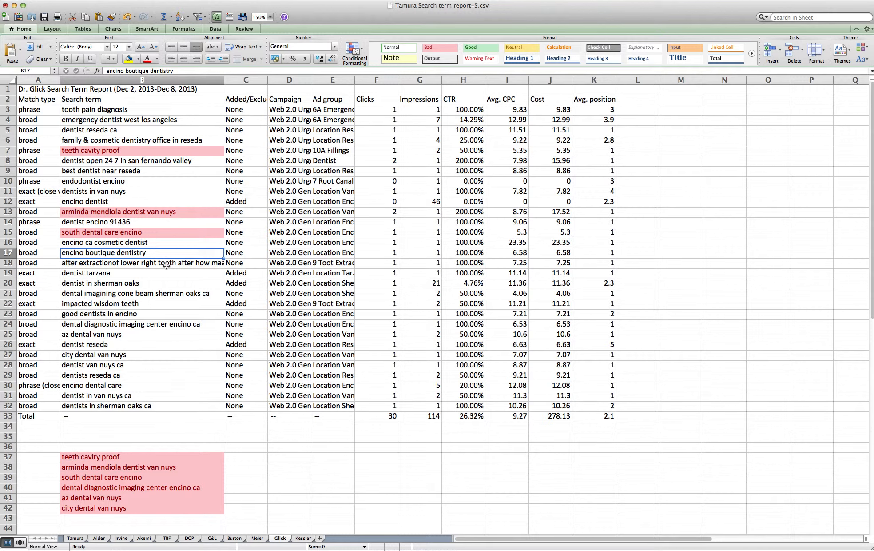
click(166, 265)
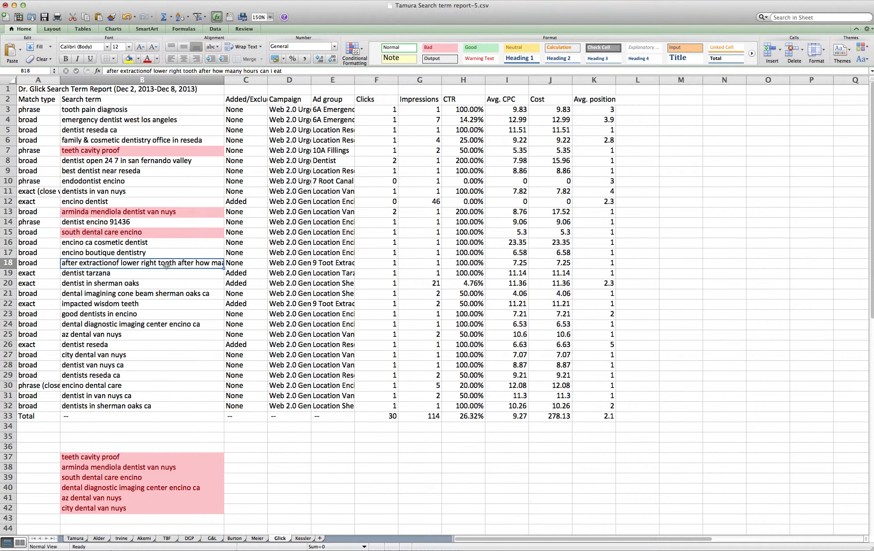
click(436, 51)
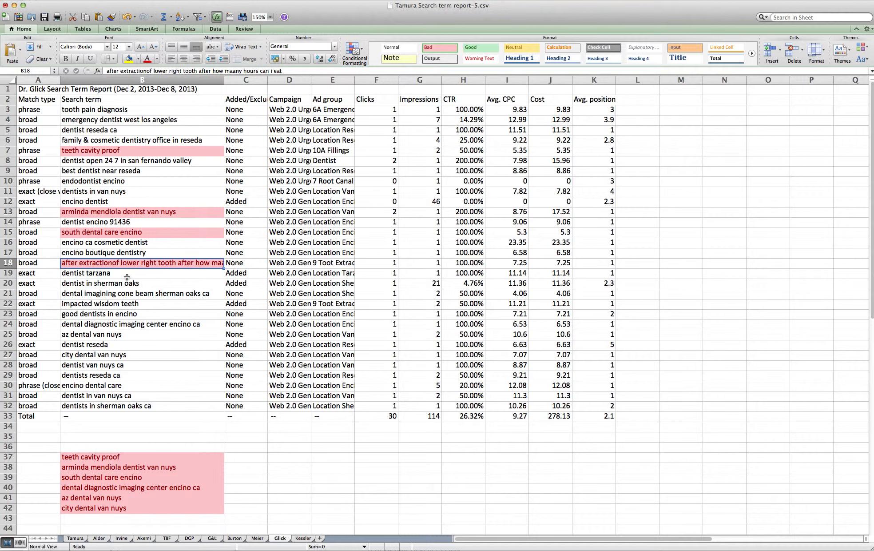
- Flag dental diagnostic imaging center encino ca and az dental van nuys with the Bad style
click(123, 275)
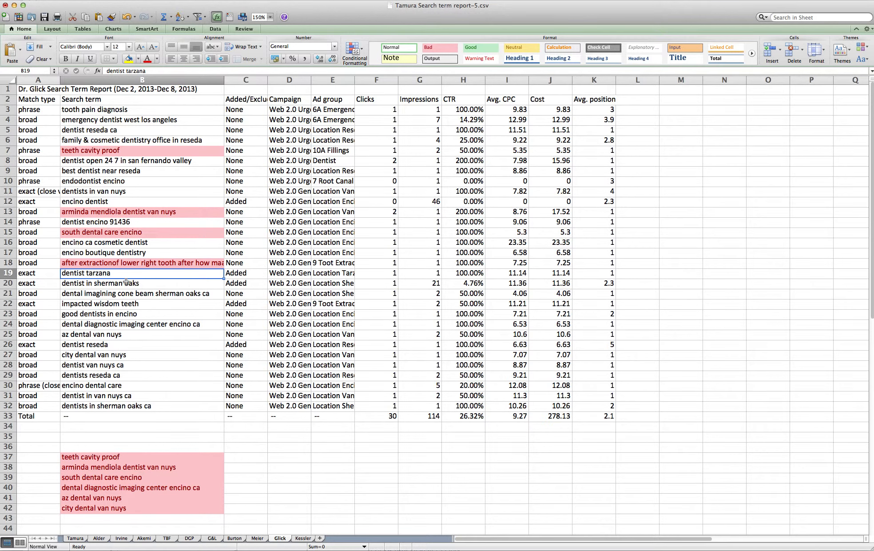
key(Down)
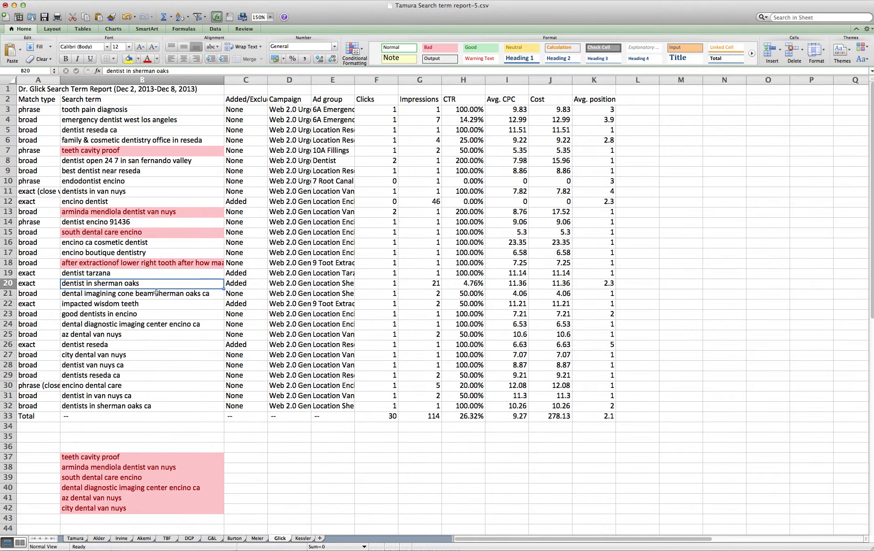
key(Down)
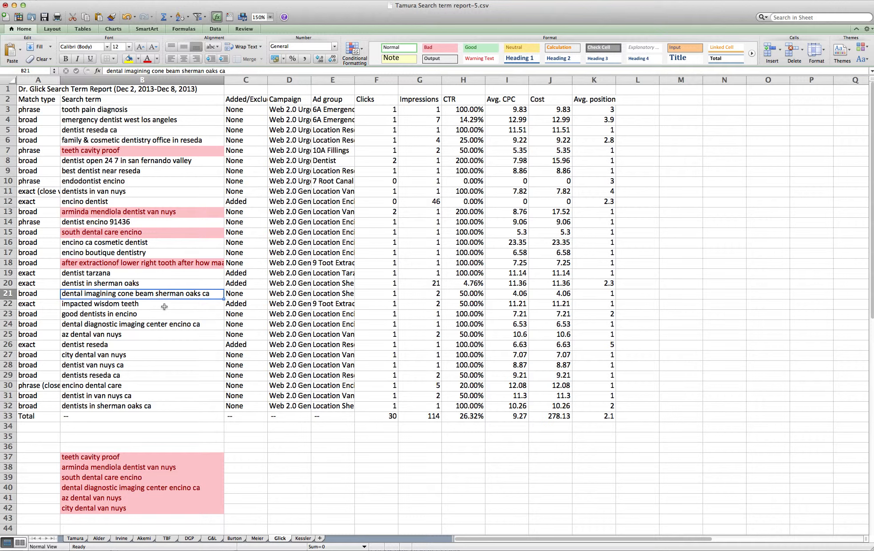
click(165, 307)
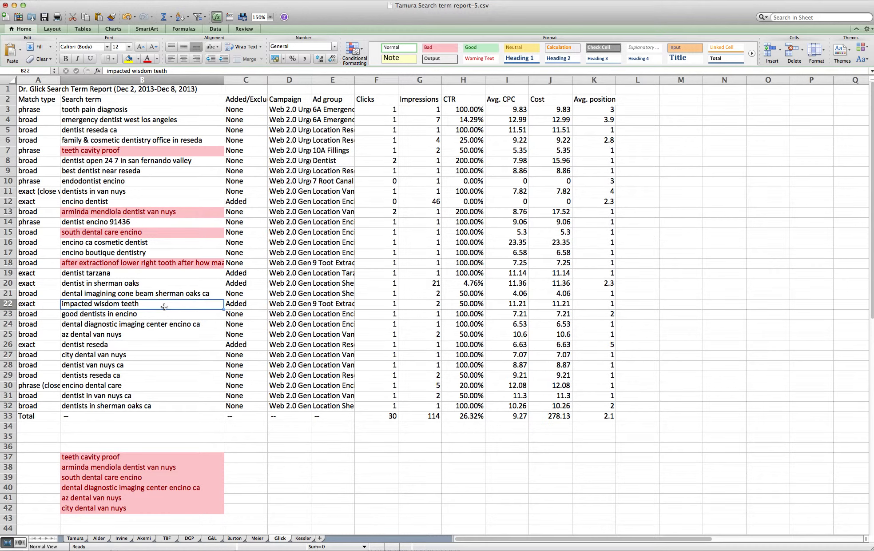
key(Down)
key(Down)
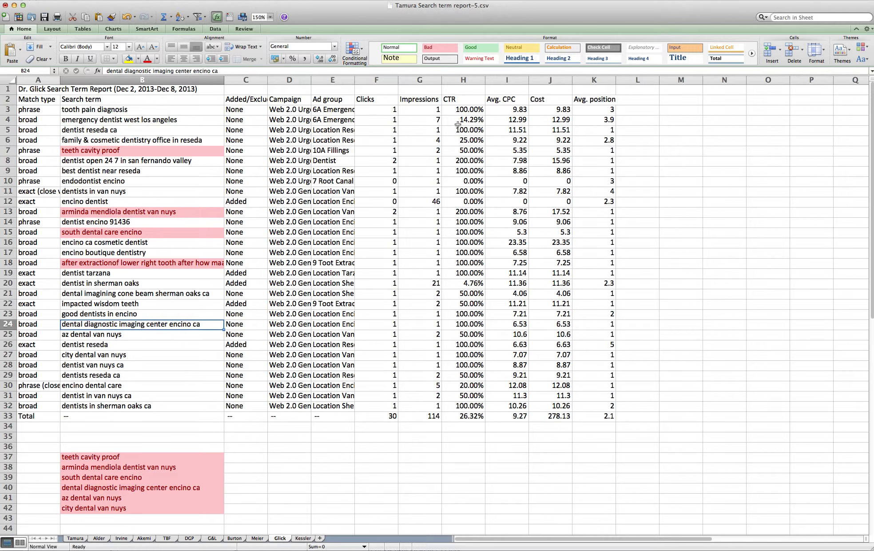
click(439, 49)
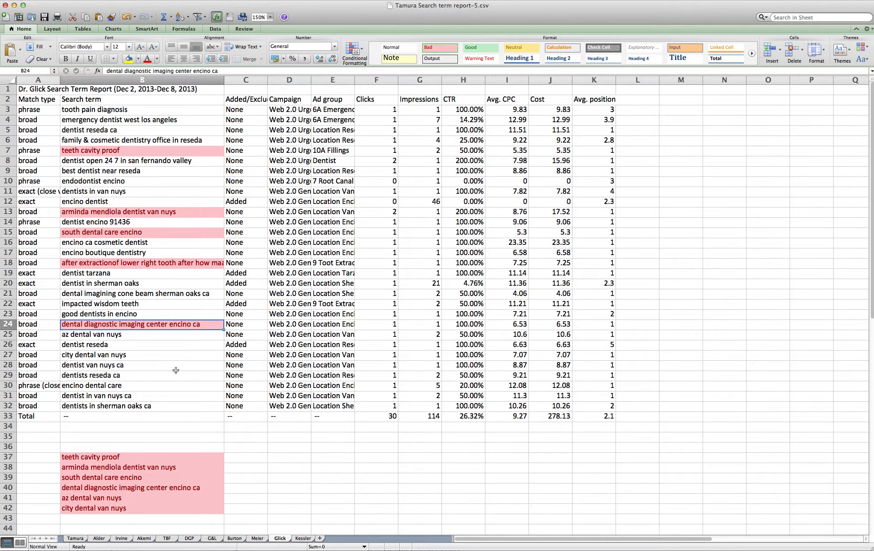
key(Down)
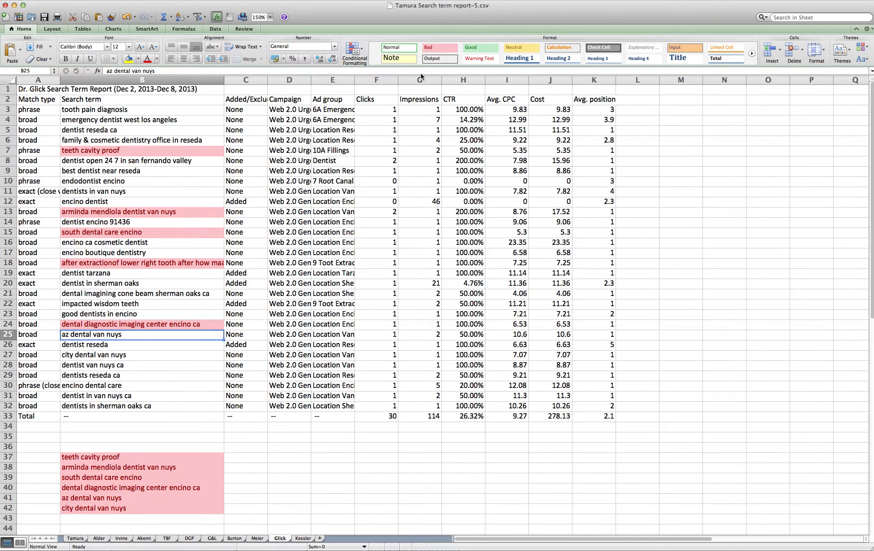
click(440, 48)
- Flag city dental van nuys as Bad and review terms down to dentists in sherman oaks ca
key(Down)
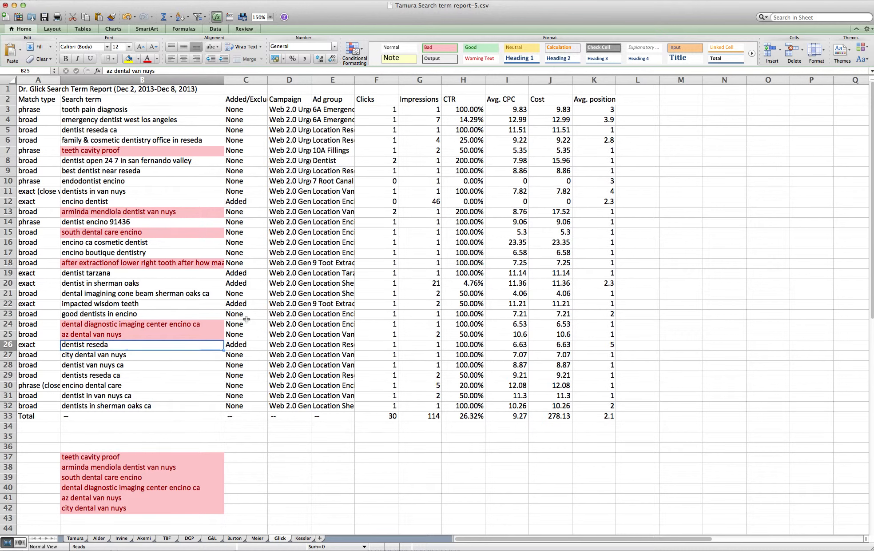
key(Down)
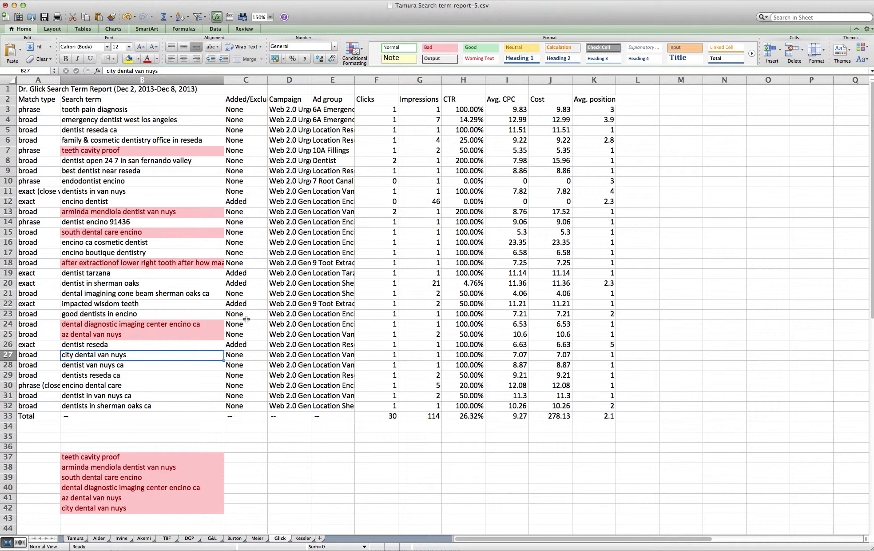
click(449, 50)
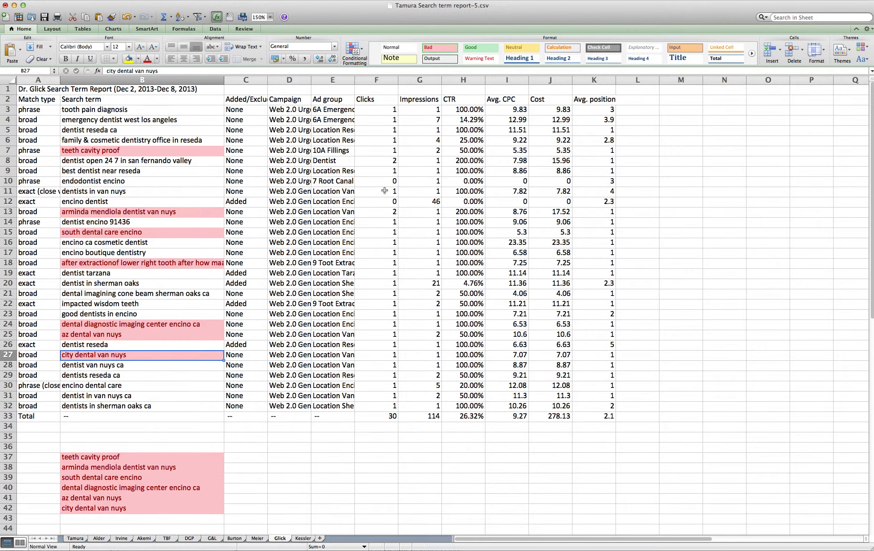
key(Down)
key(Down)
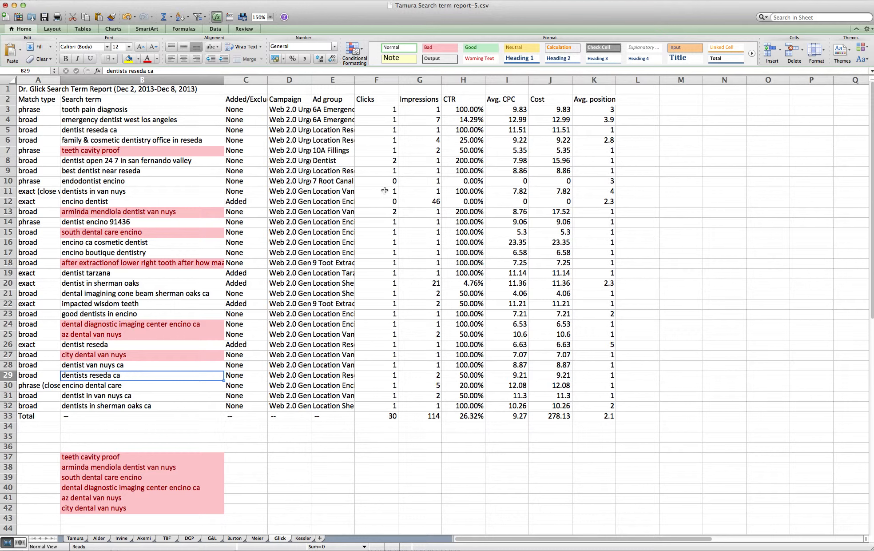
key(Down)
key(Down)
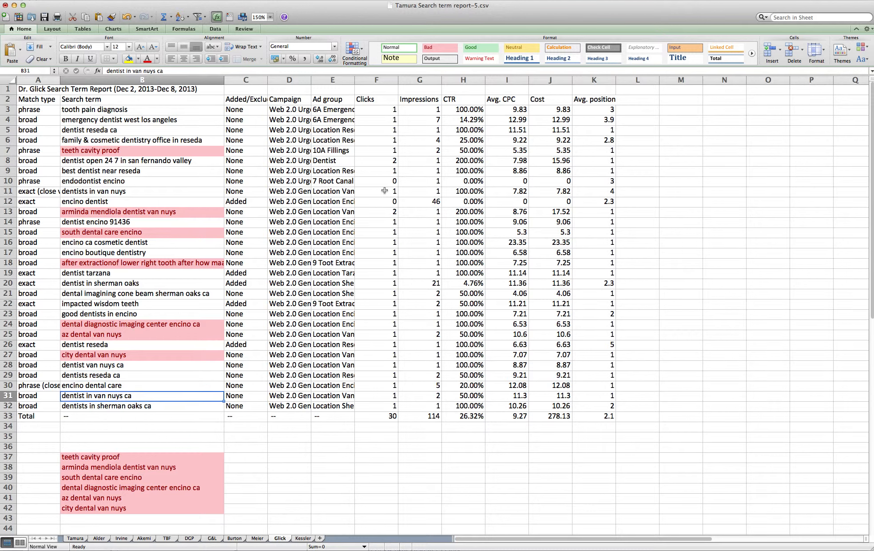
key(Down)
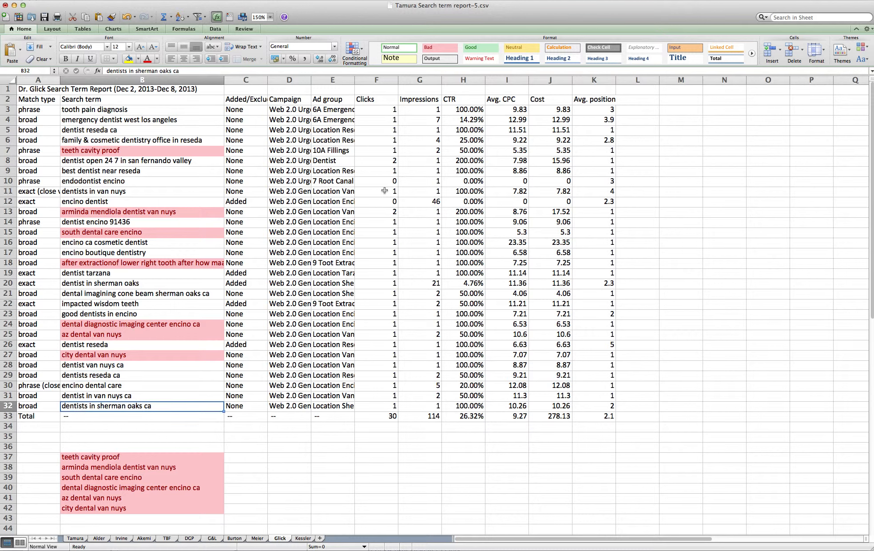
- Multi-select every pink-flagged term, from teeth cavity proof through city dental van nuys
click(125, 154)
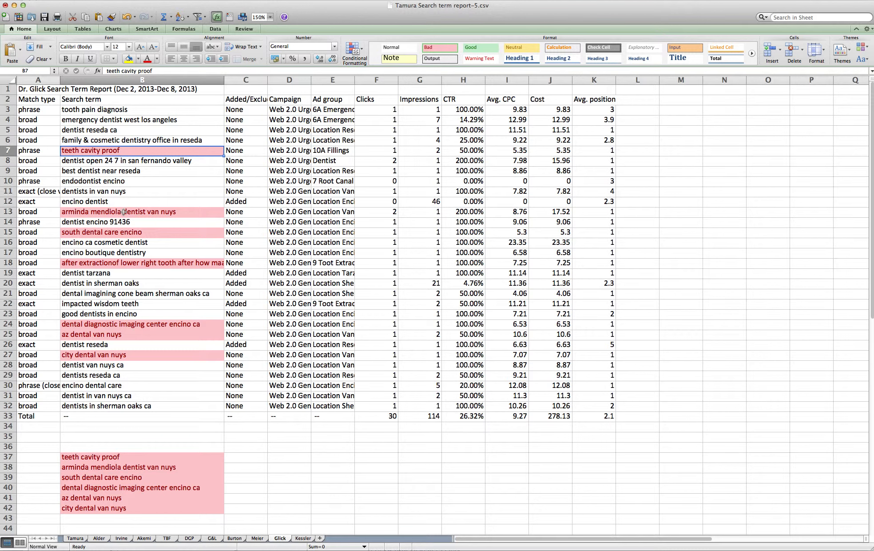
super+click(124, 212)
super+click(128, 231)
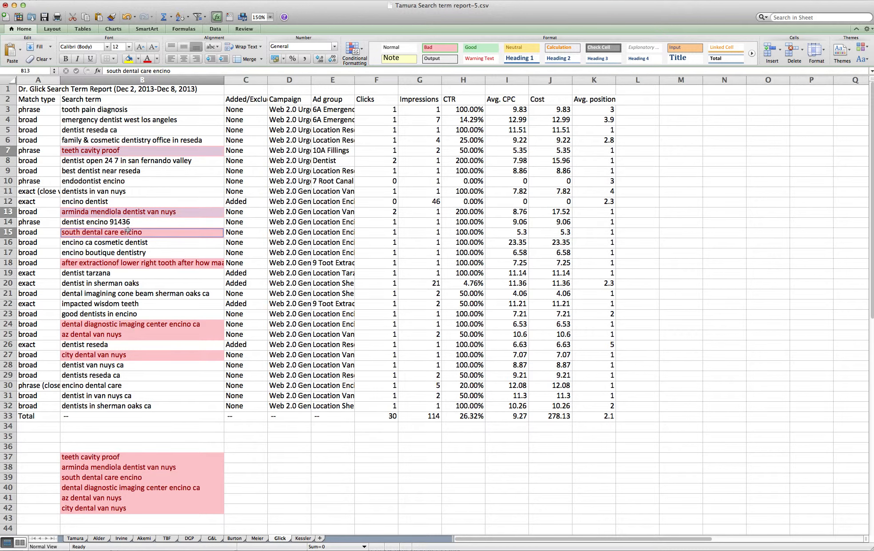
super+click(128, 324)
super+click(128, 335)
super+click(128, 355)
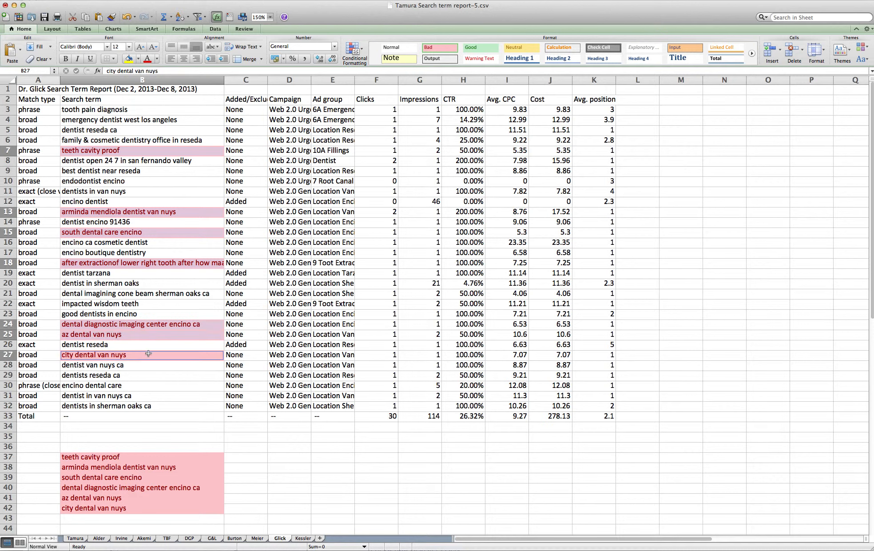
- Copy the selected flagged terms into B37:B43 below the Glick report, then go to TextEdit
key(super+c)
click(130, 457)
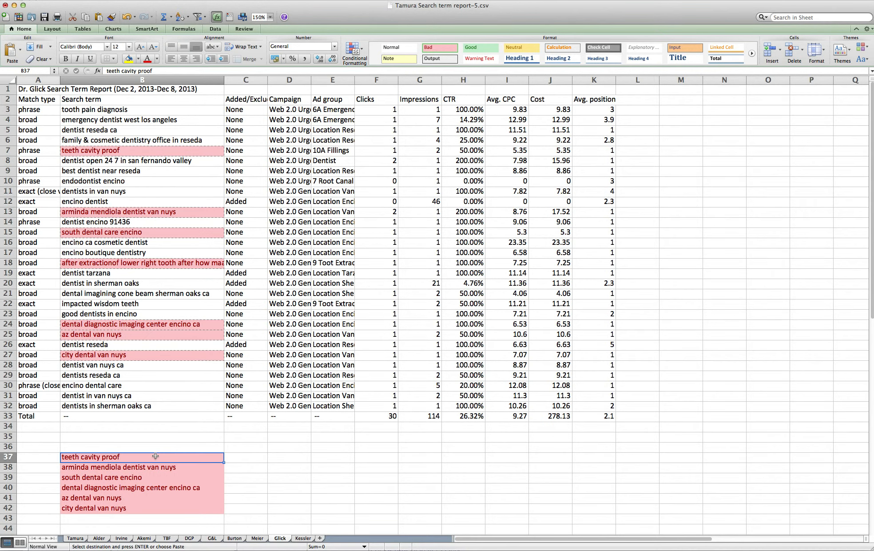
key(super+v)
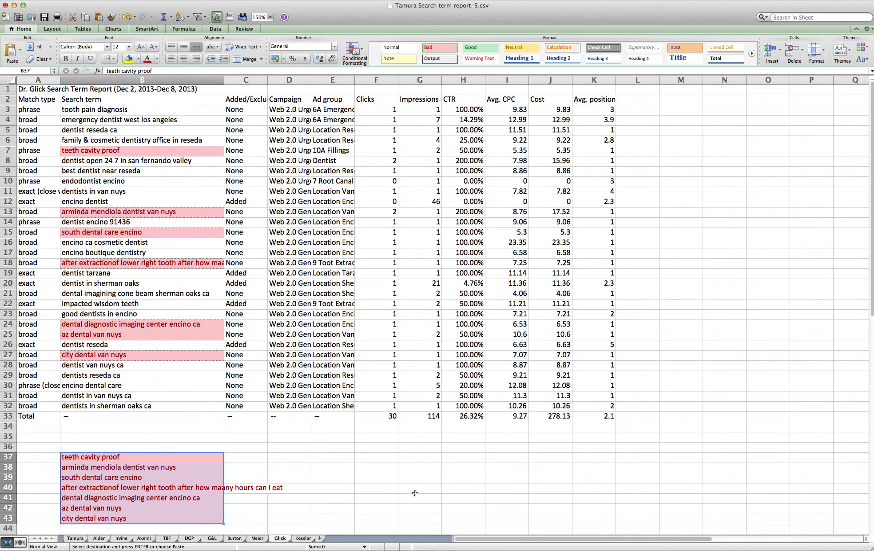
key(super+Tab)
key(super+Tab)
key(super+Tab)
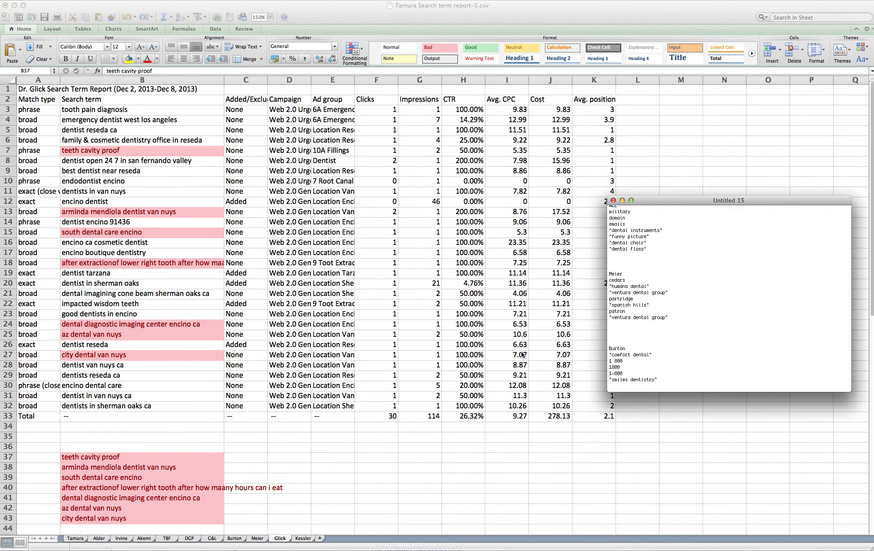
- Add a 'Glick' heading after dental floss and paste the seven flagged terms beneath it
click(653, 249)
key(Return)
key(Return)
key(Return)
text(Glick)
key(Return)
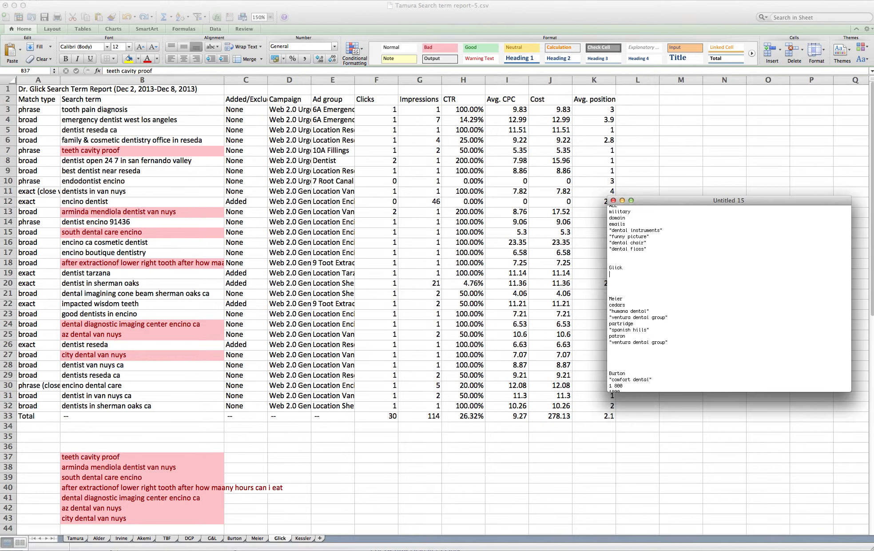
key(super+v)
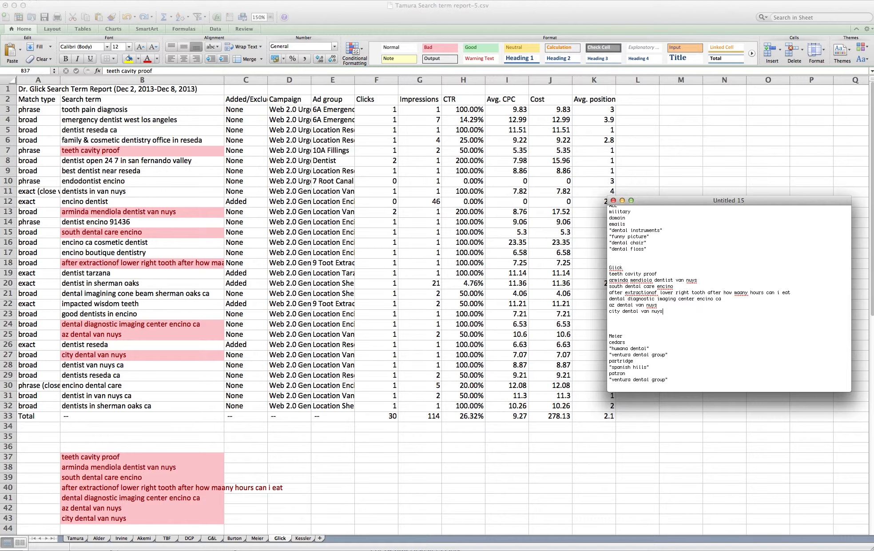
- Trim the 'teeth cavity proof' entry down to just 'proof'
double_click(630, 274)
double_click(613, 274)
double_click(630, 274)
double_click(617, 274)
drag(645, 274, 605, 274)
key(BackSpace)
- Remove 'dentist van nuys' from the name line, split it, and shorten 'south dental care encino' to 'south dental care'
drag(656, 280, 707, 280)
key(BackSpace)
click(630, 280)
key(Return)
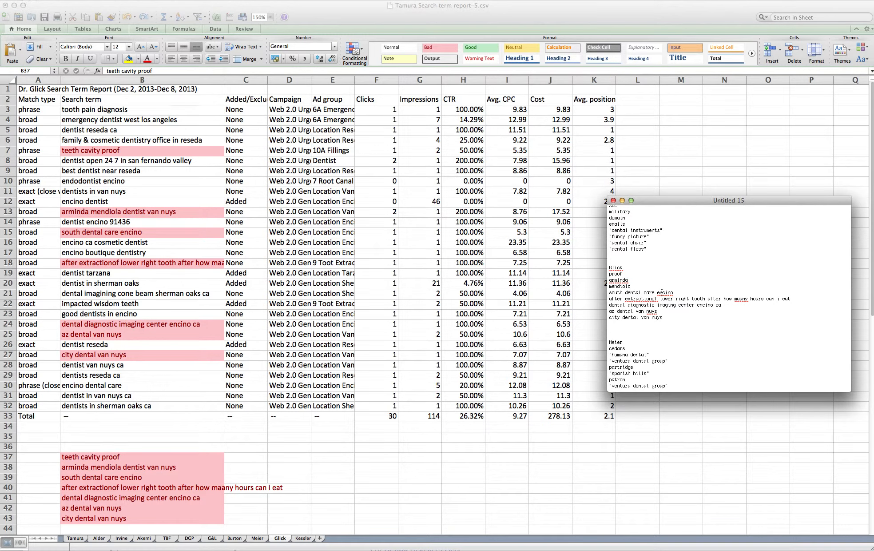
double_click(664, 292)
key(BackSpace)
text(")
text(")
- Cut the tooth extraction query into quoted "how maany hours" and "can i eat", moved after dental floss
drag(721, 299, 607, 299)
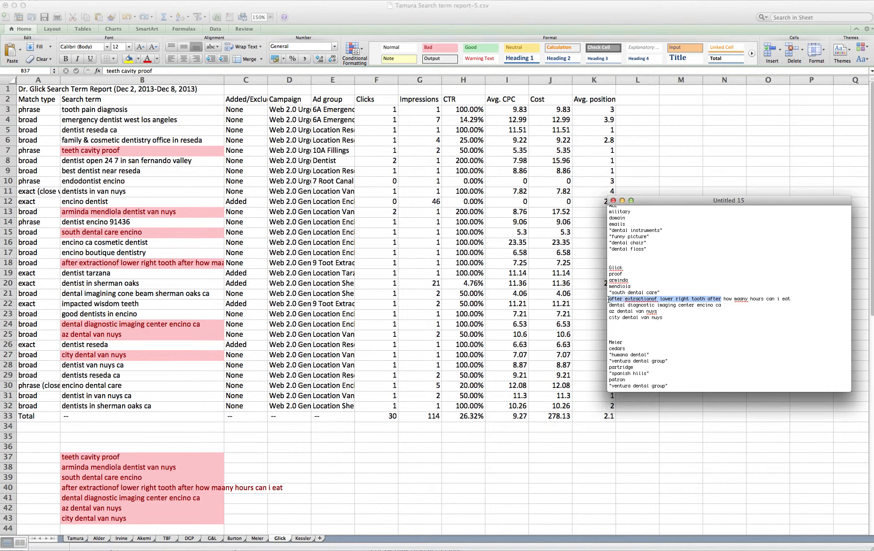
key(BackSpace)
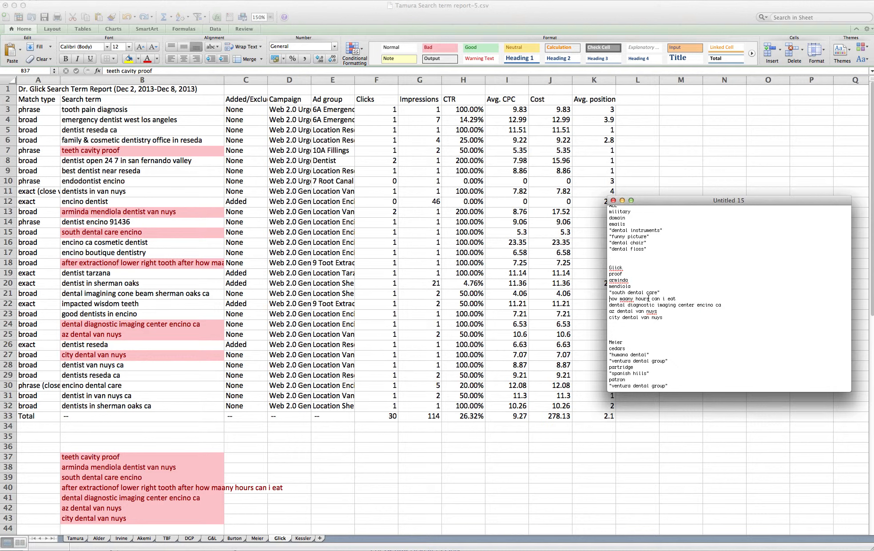
text(")
text(")
key(Return)
key(Delete)
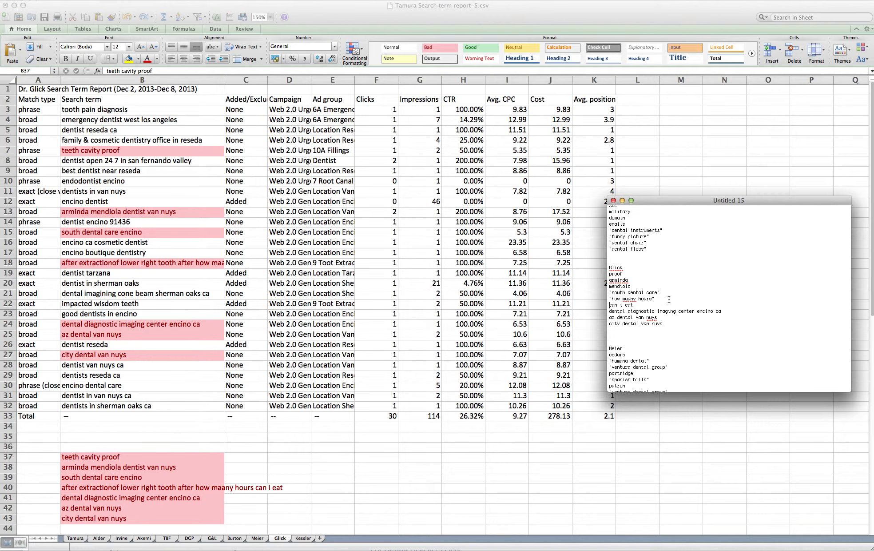
text(")
drag(653, 303, 662, 296)
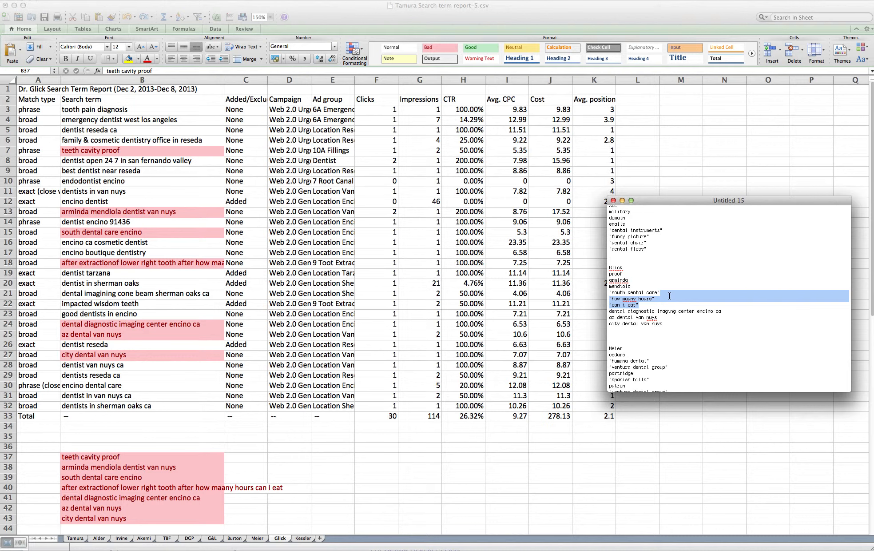
scroll(669, 293, up, 1)
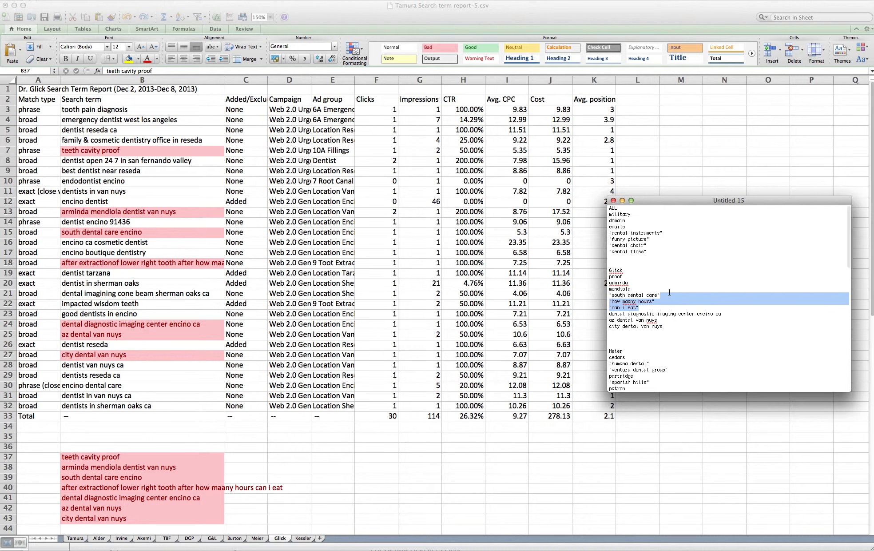
drag(669, 294, 657, 252)
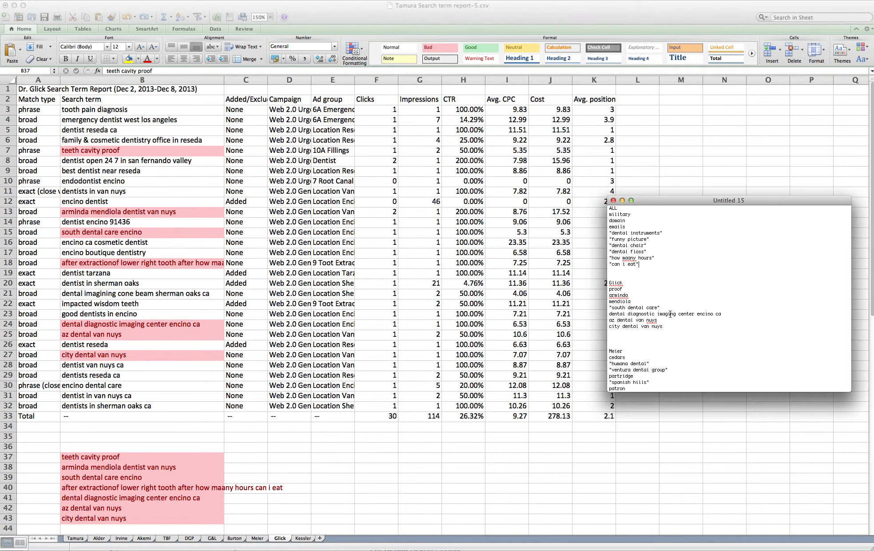
- Quote the imaging line and strip 'dental diagnostic' and 'encino ca' from it
click(658, 314)
text(")
triple_click(704, 315)
click(698, 313)
text(")
key(shift+super+Right)
key(BackSpace)
drag(659, 314, 607, 316)
key(BackSpace)
- Retype the line as "diagnostic imaging center" and move it into the ALL list after 'can i eat'
drag(665, 313, 674, 307)
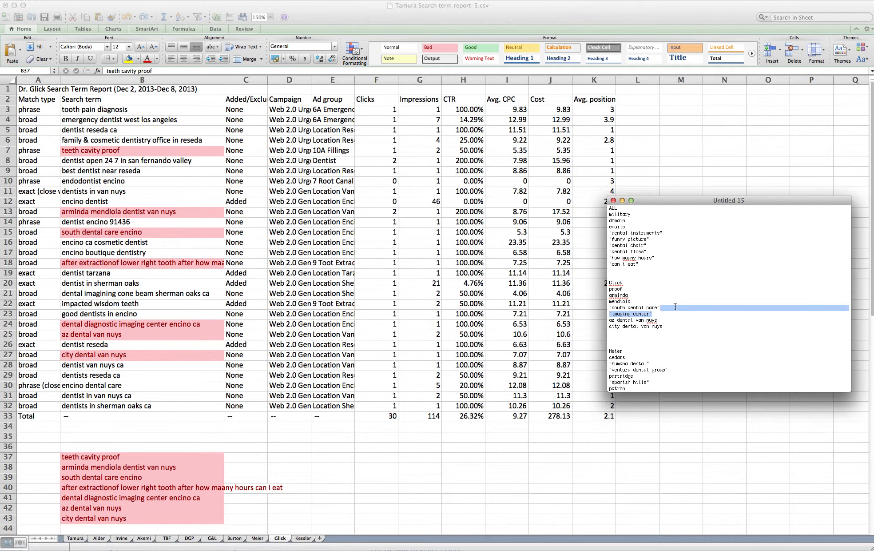
click(667, 316)
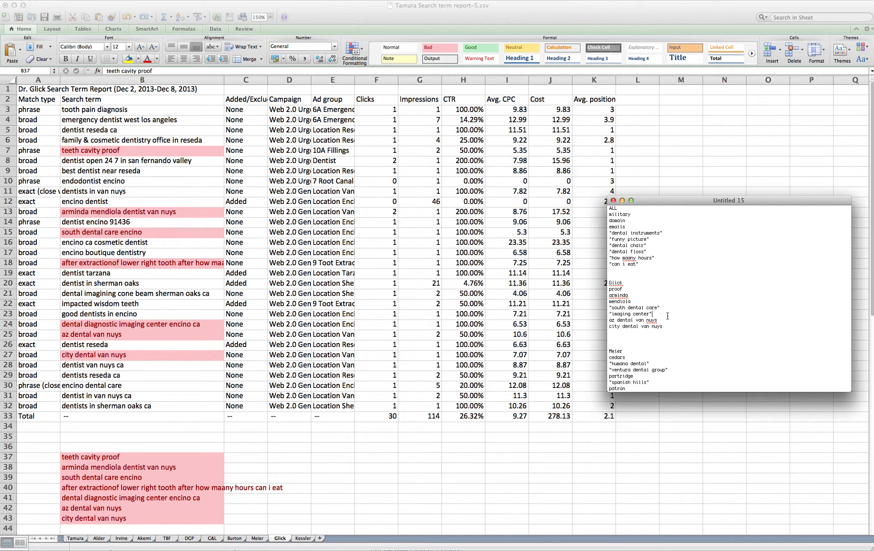
click(611, 313)
text(diagnostic)
drag(684, 314, 686, 308)
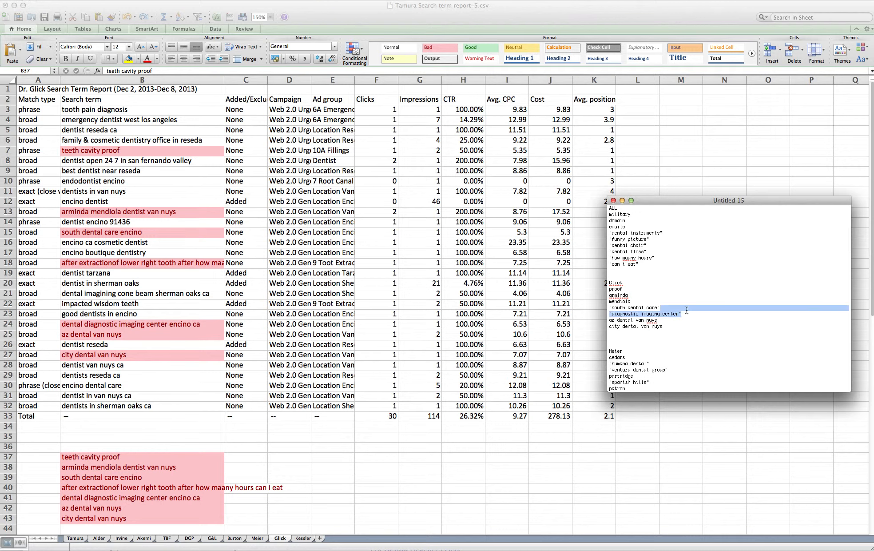
key(BackSpace)
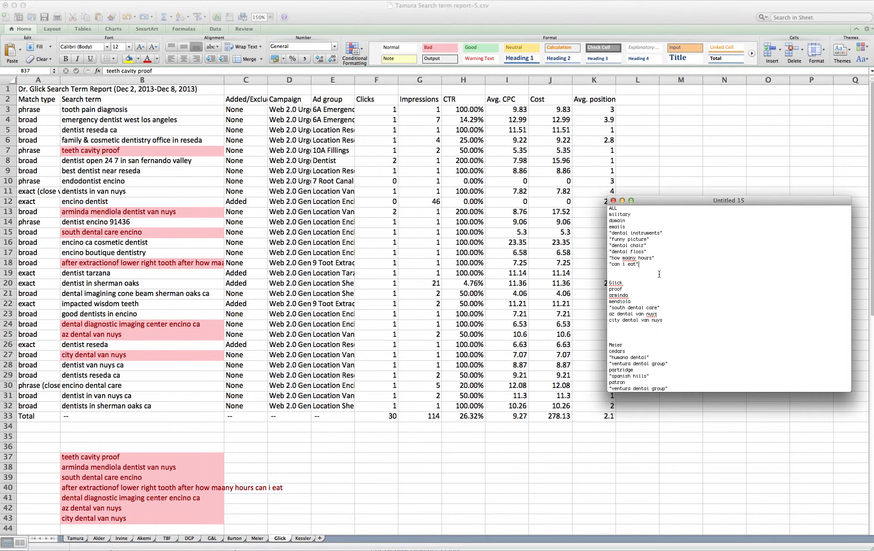
key(super+v)
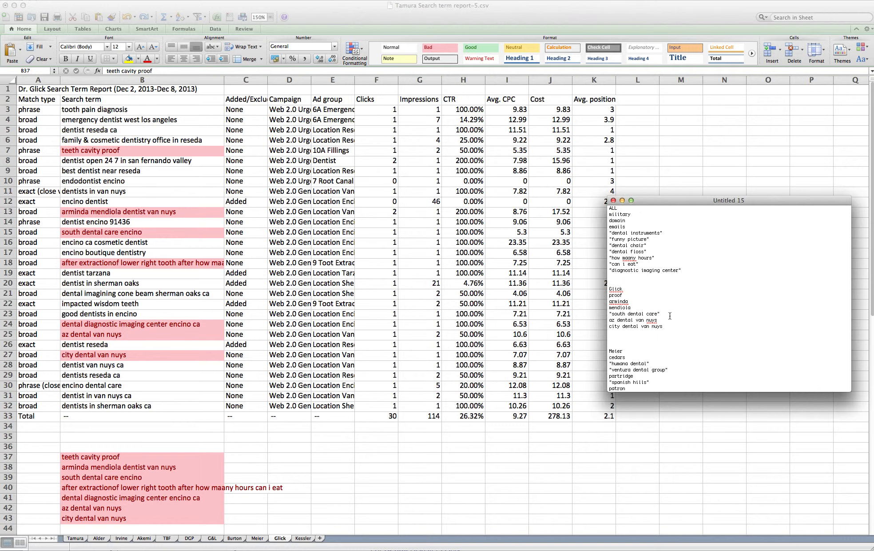
- Drop 'van nuys' and quote the "az dental" and "city dental" Glick entries
drag(637, 320, 666, 320)
key(BackSpace)
key(BackSpace)
click(610, 319)
text(")
drag(666, 327, 639, 327)
key(BackSpace)
click(609, 326)
text(")
- Add blank lines above the Akemi, Irvine, Alder and Tamura keyword lists
scroll(672, 346, down, 10)
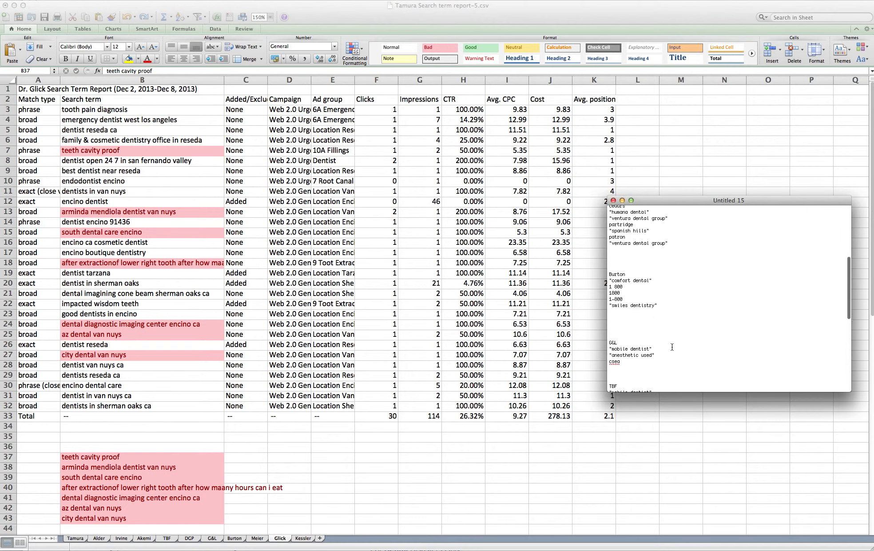
scroll(671, 347, down, 10)
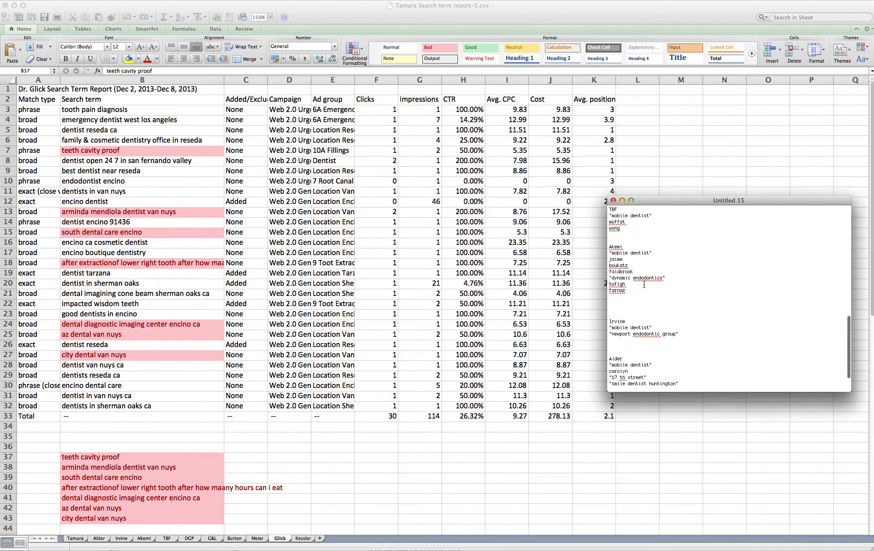
key(Return)
key(Return)
key(Return)
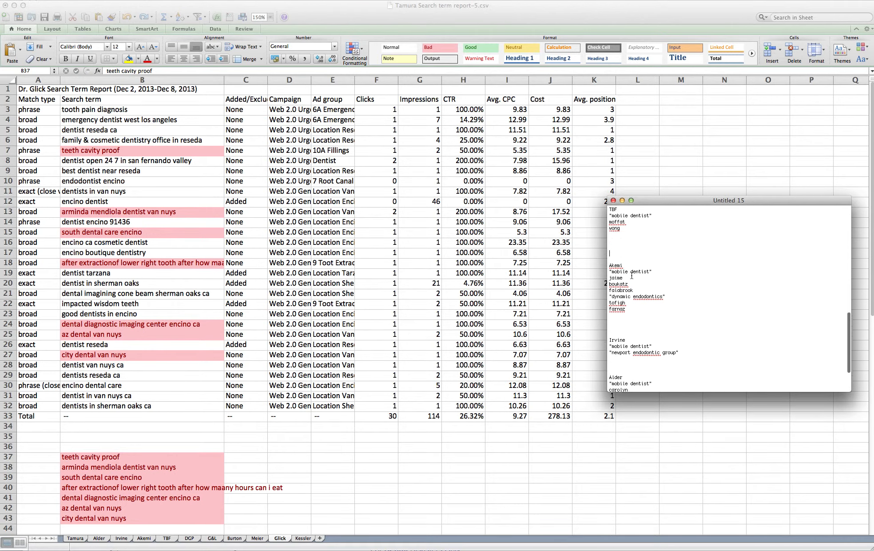
scroll(629, 258, down, 5)
click(626, 288)
key(Return)
key(Return)
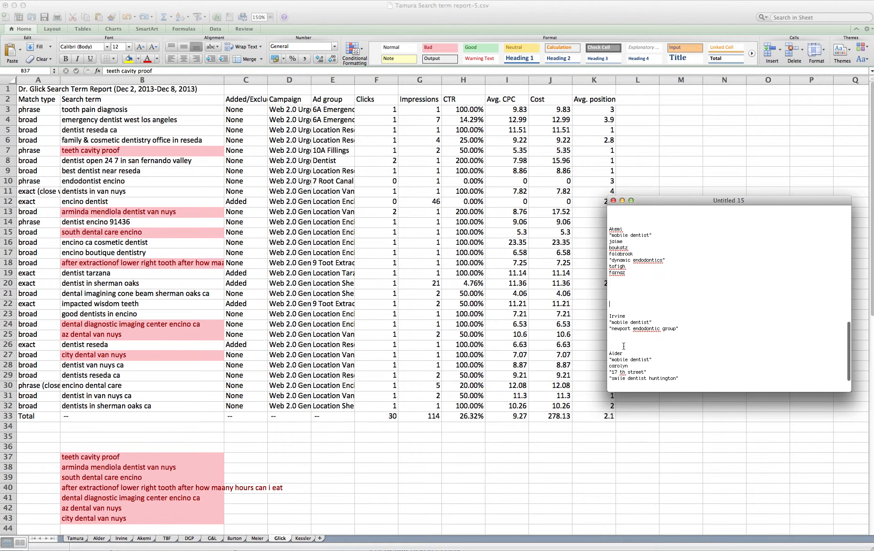
click(622, 343)
key(Return)
key(Return)
scroll(623, 343, down, 5)
click(622, 357)
key(Return)
key(Return)
key(Return)
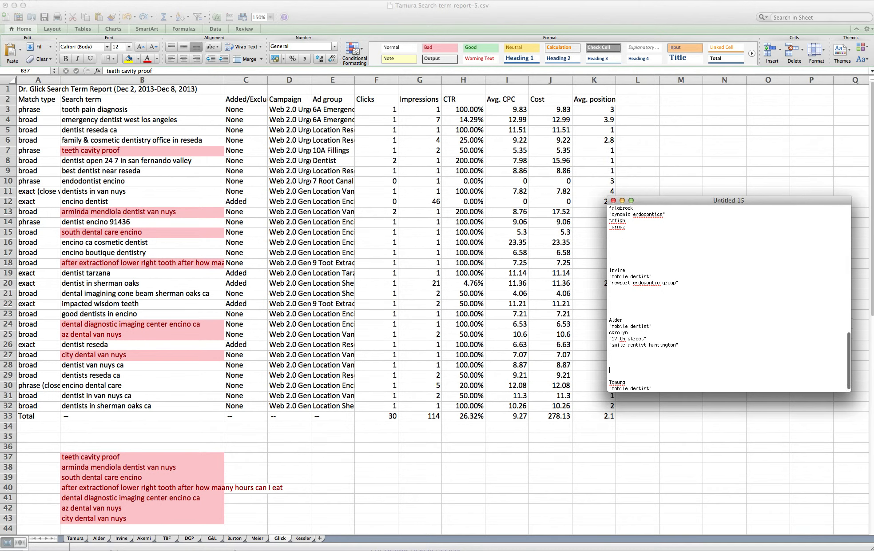
- Add blank lines above the Glick and Meier lists, then switch to AdWords Editor
scroll(647, 302, up, 15)
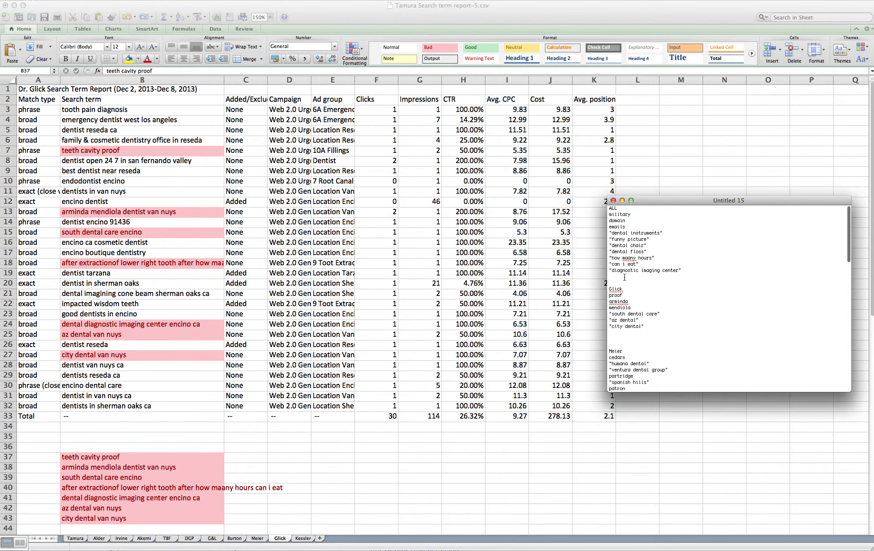
click(624, 277)
key(Return)
key(Return)
key(Return)
click(622, 356)
key(Return)
key(Return)
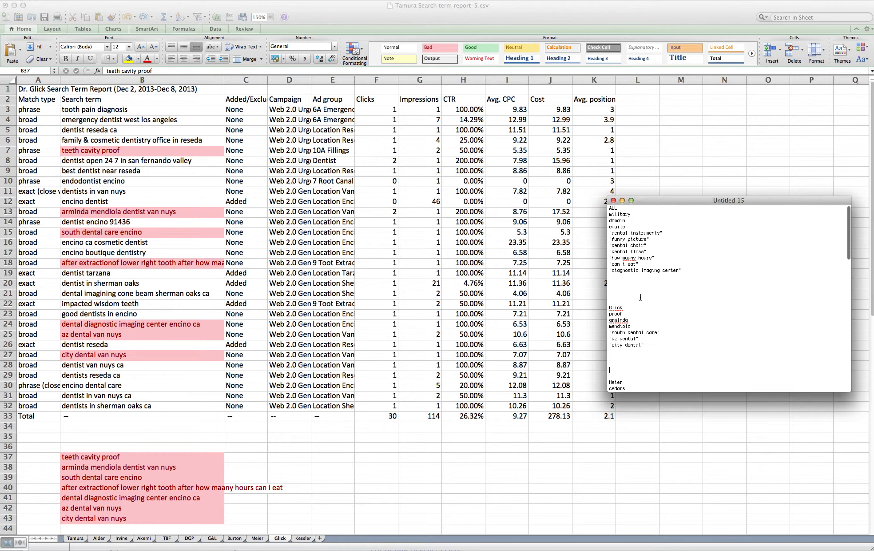
scroll(660, 304, down, 3)
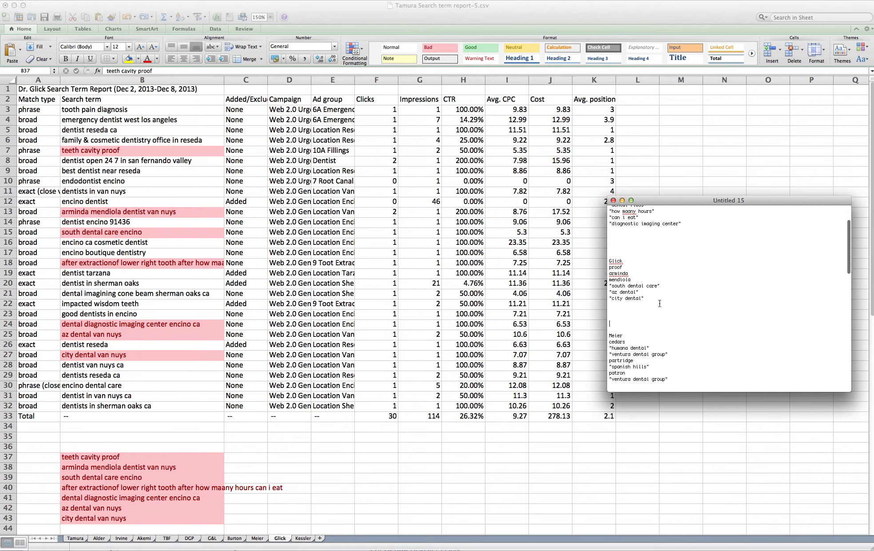
scroll(659, 304, down, 10)
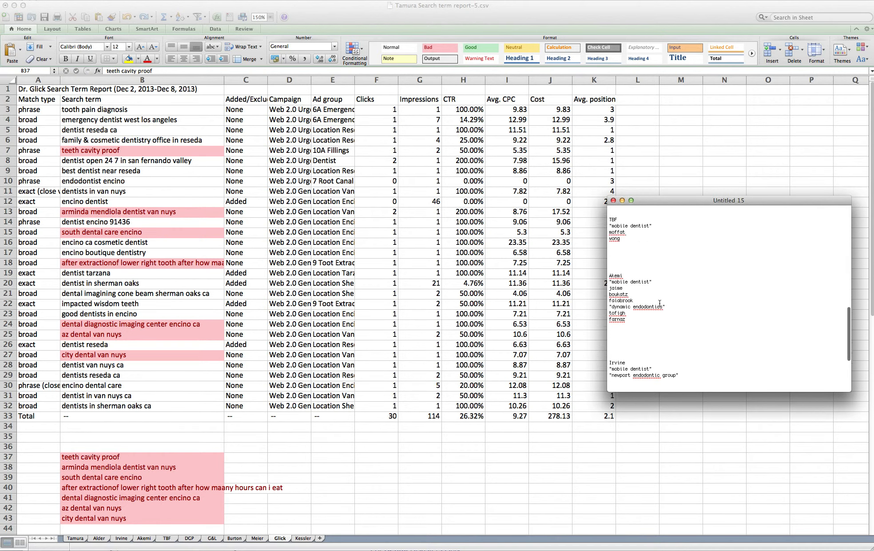
scroll(659, 304, down, 5)
key(super+Tab)
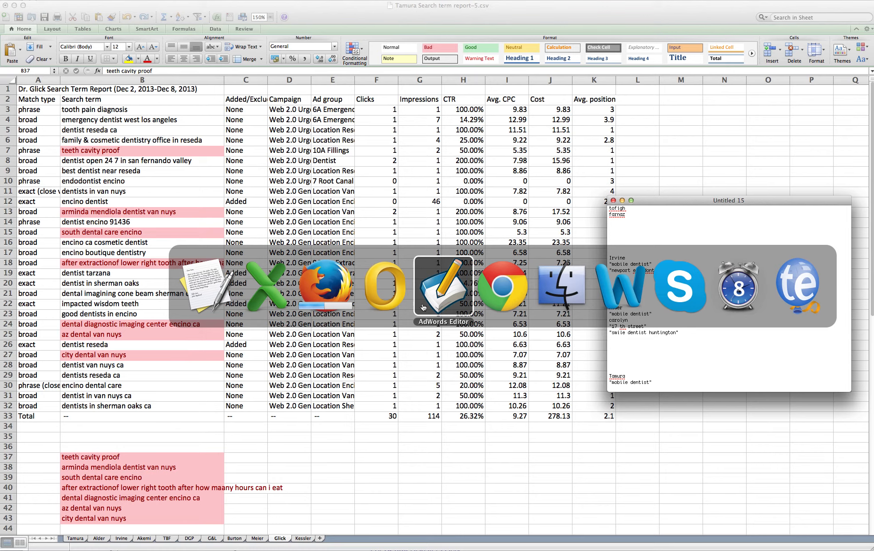
click(443, 306)
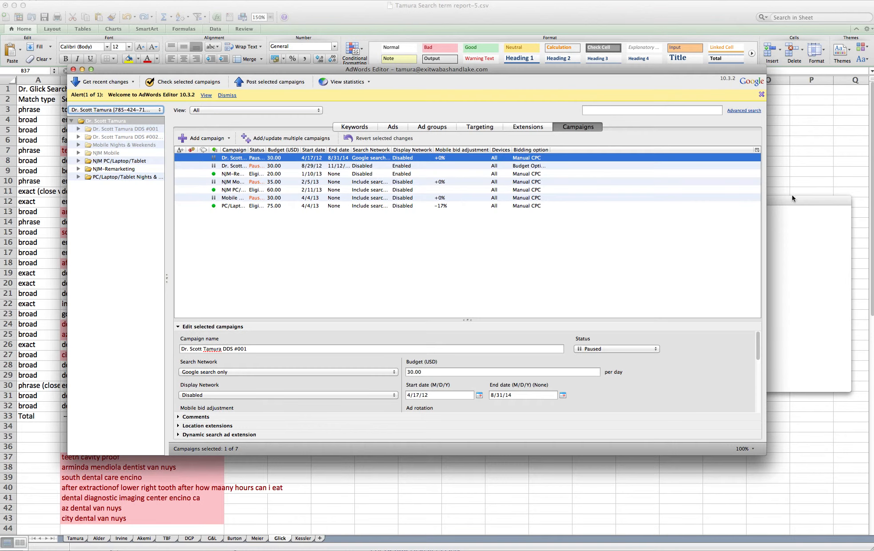
- Delete the Glick heading and its blank line so Glick's terms follow the ALL list
drag(793, 198, 798, 148)
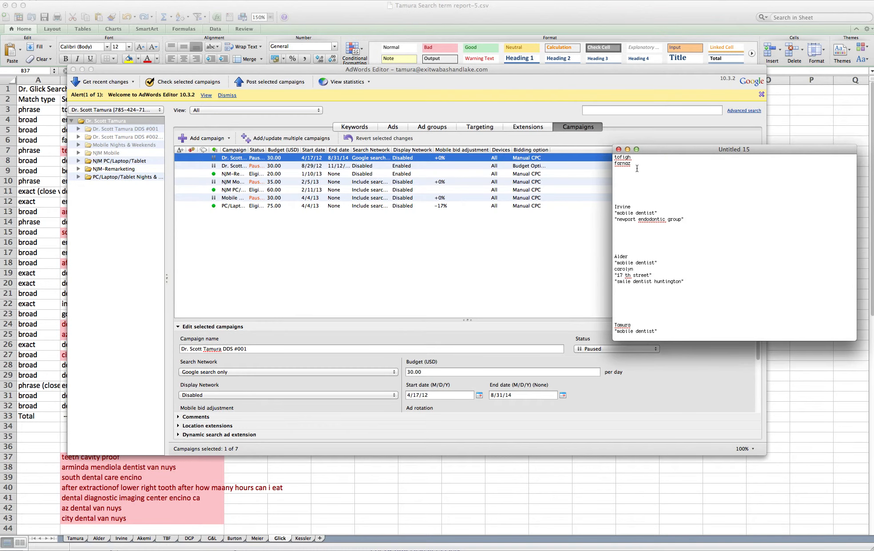
scroll(636, 169, up, 10)
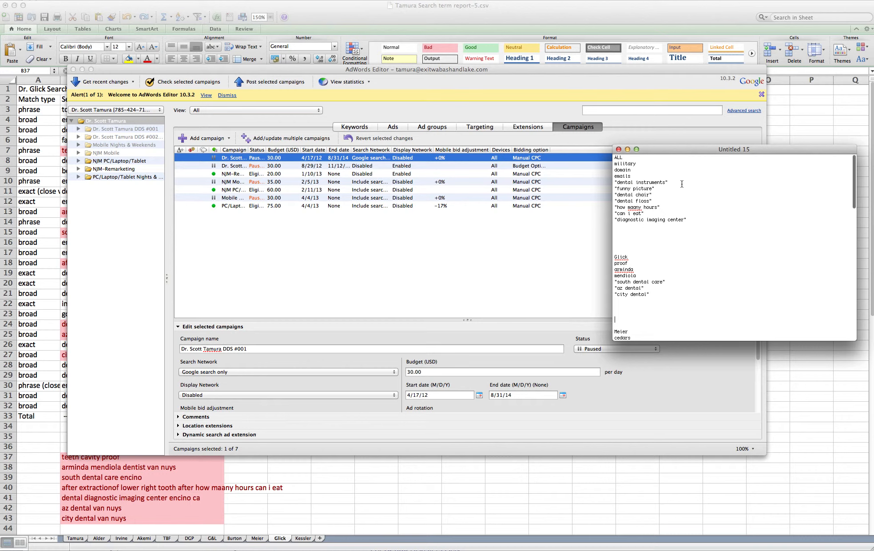
drag(635, 256, 606, 165)
key(super+c)
key(BackSpace)
key(BackSpace)
key(BackSpace)
key(BackSpace)
key(BackSpace)
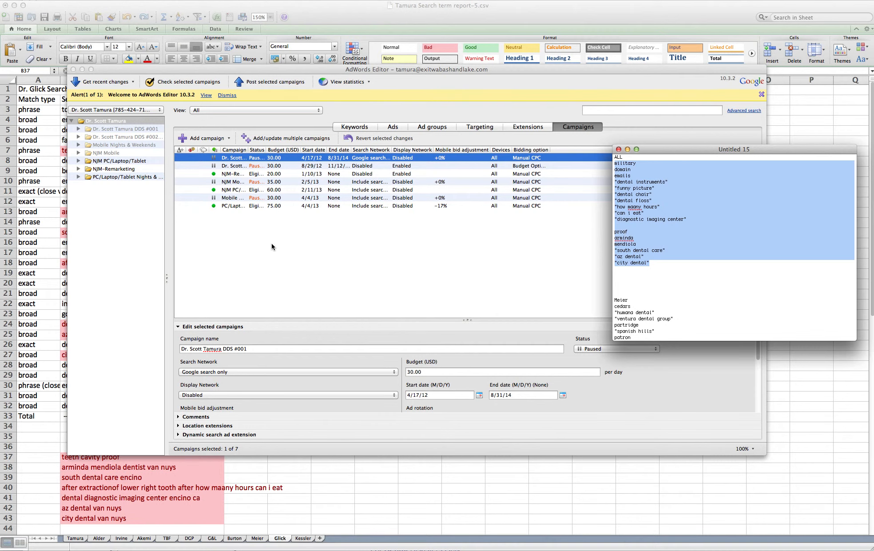
click(119, 218)
- Switch to the Glick account's Negatives under Keywords and open Make multiple changes
click(140, 110)
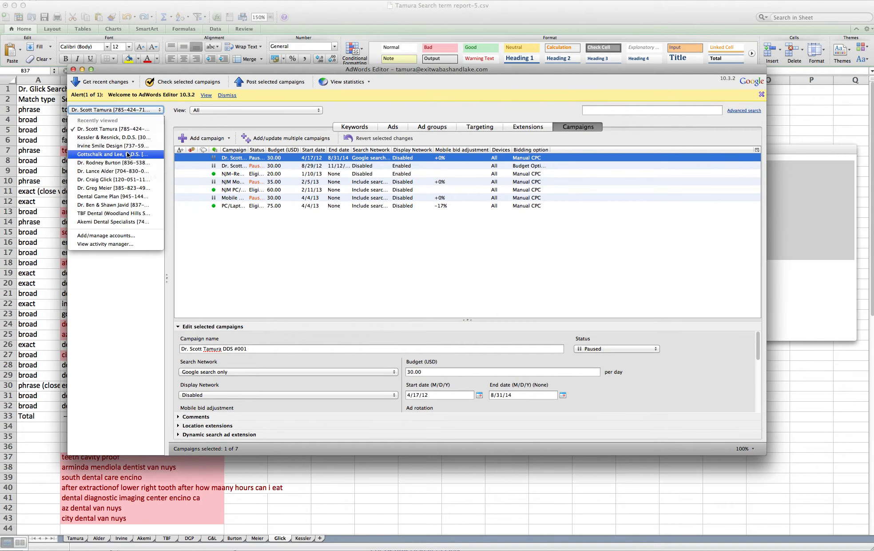
click(126, 180)
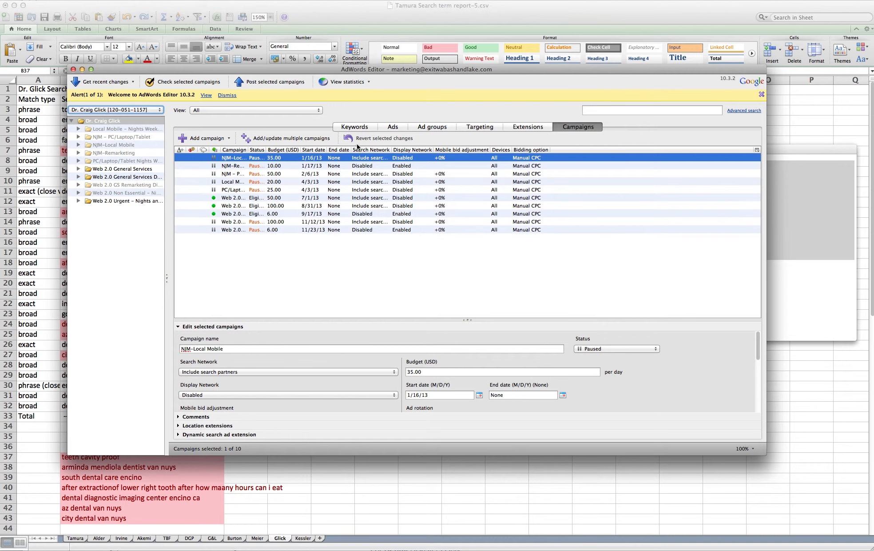
click(356, 129)
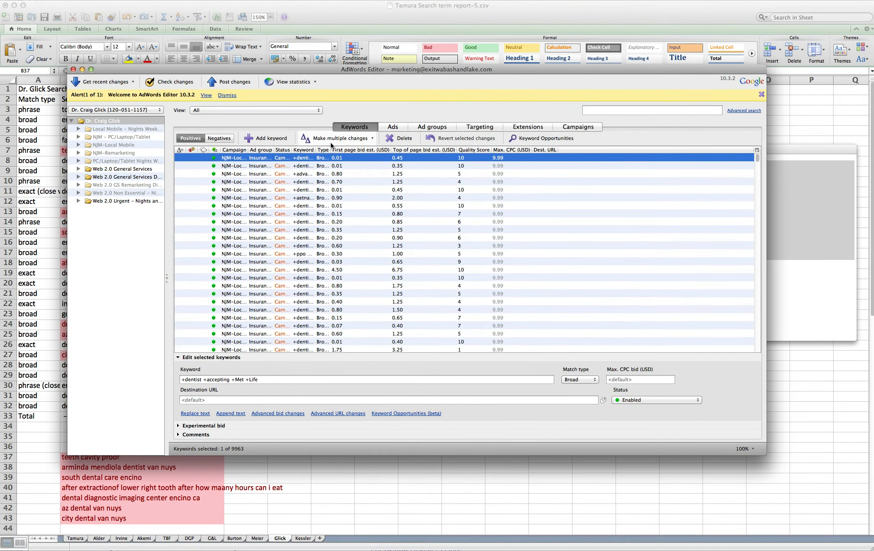
click(220, 138)
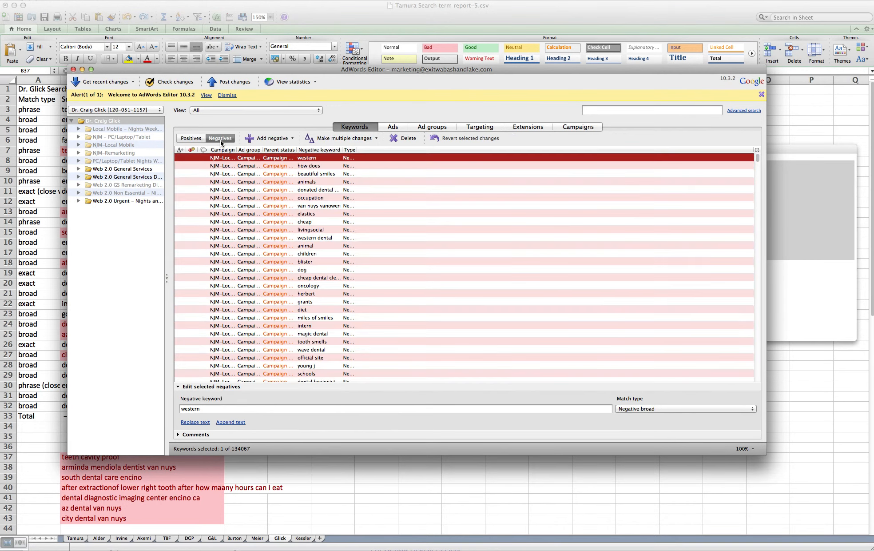
click(373, 138)
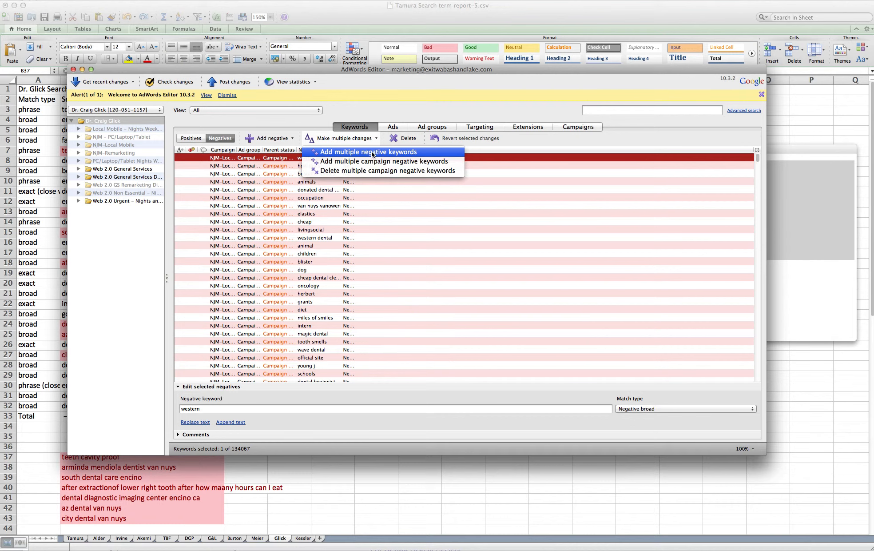
- Paste the negative keyword list for every Glick ad group and process all 3728 negatives
click(372, 152)
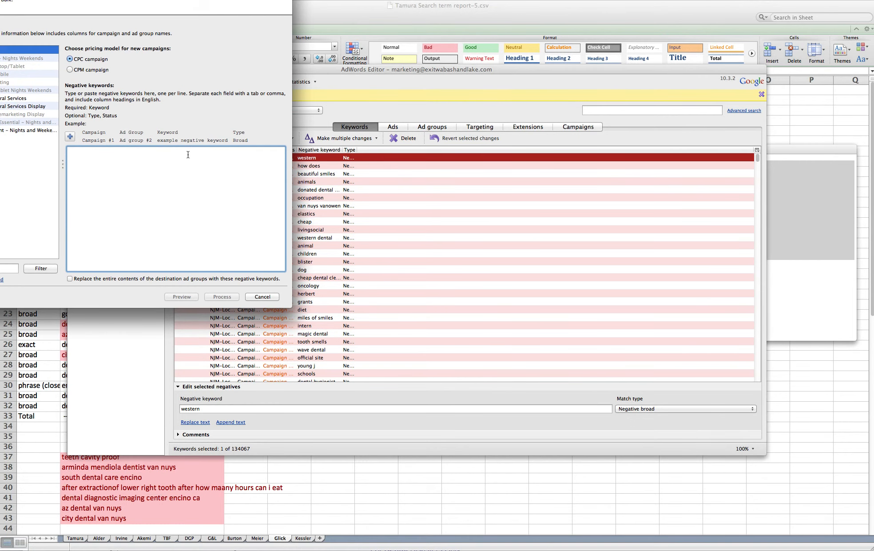
drag(152, 0, 321, 61)
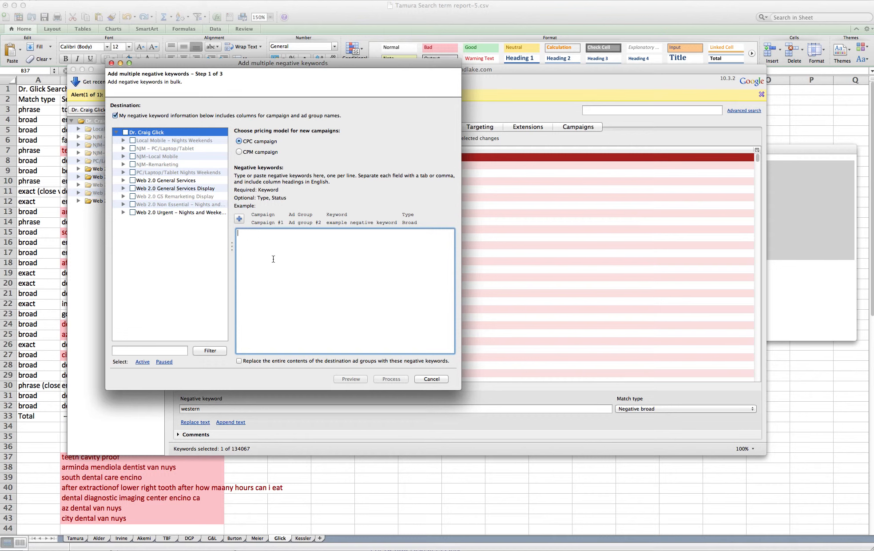
key(super+v)
click(126, 132)
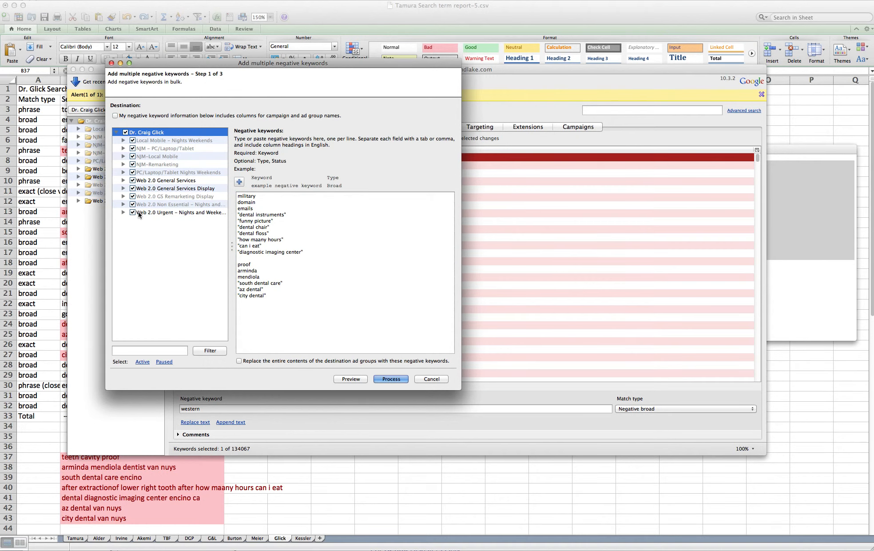
click(394, 379)
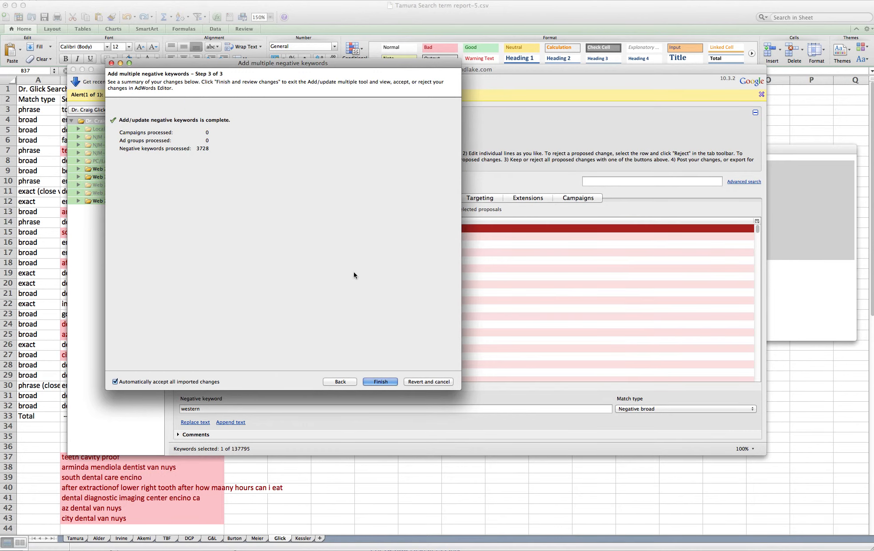
click(374, 378)
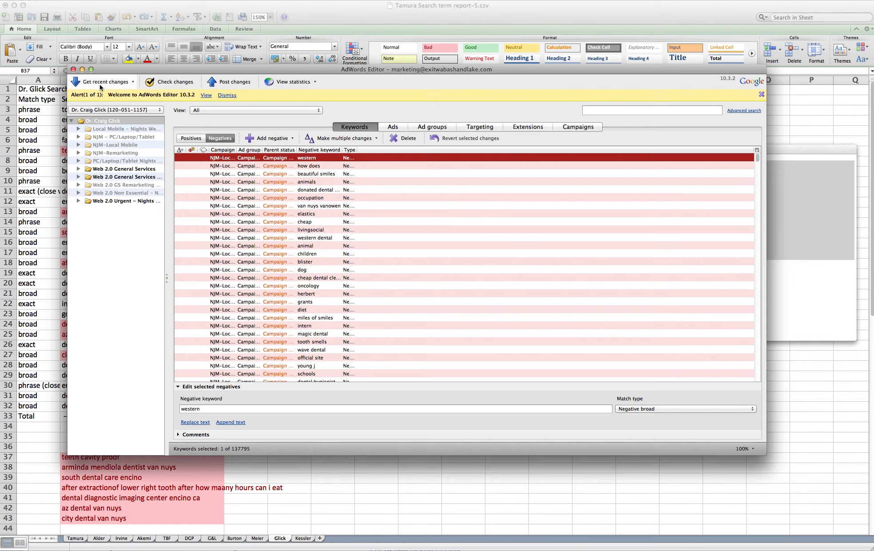
- Refresh the account via Get recent changes with More data (slower) and close the download summary
click(86, 86)
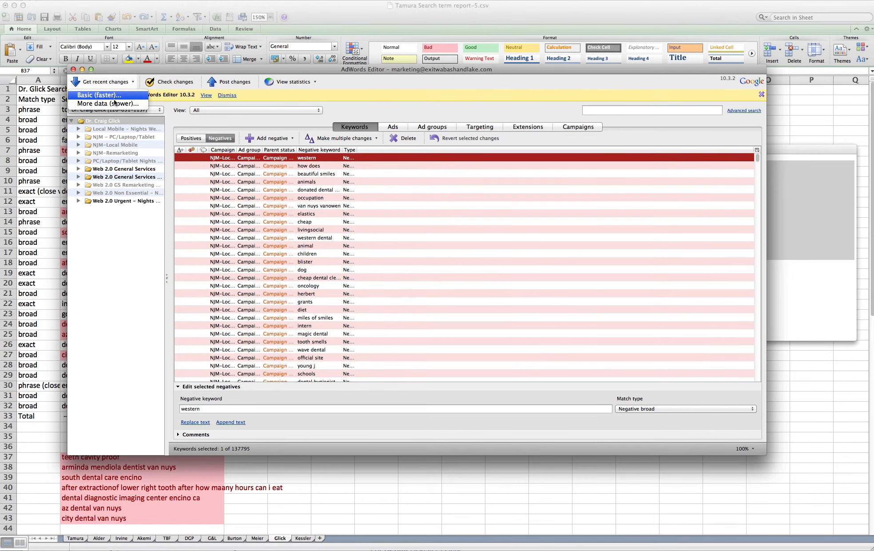
click(388, 90)
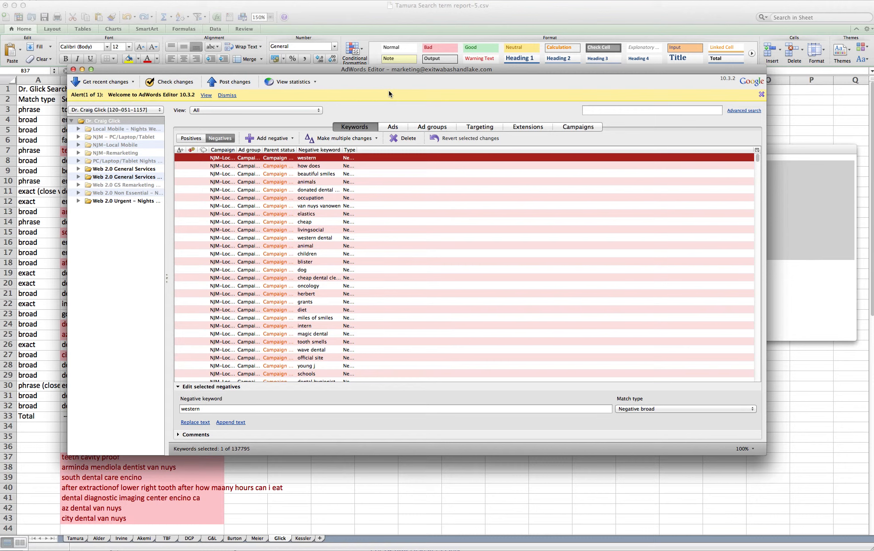
click(113, 84)
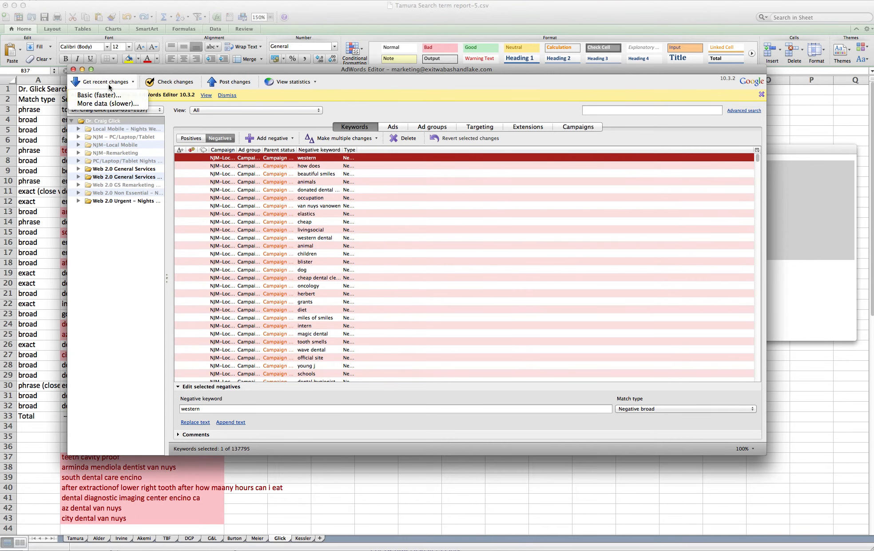
click(105, 93)
click(150, 141)
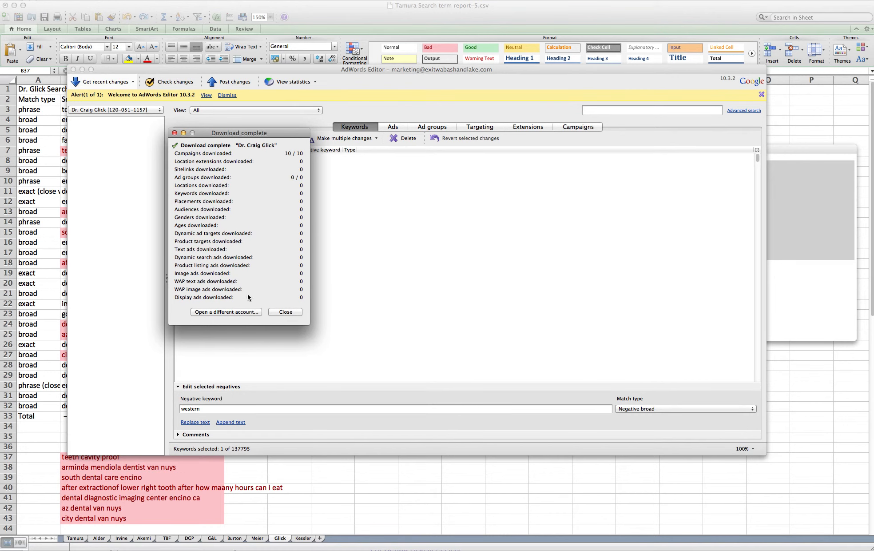
click(276, 312)
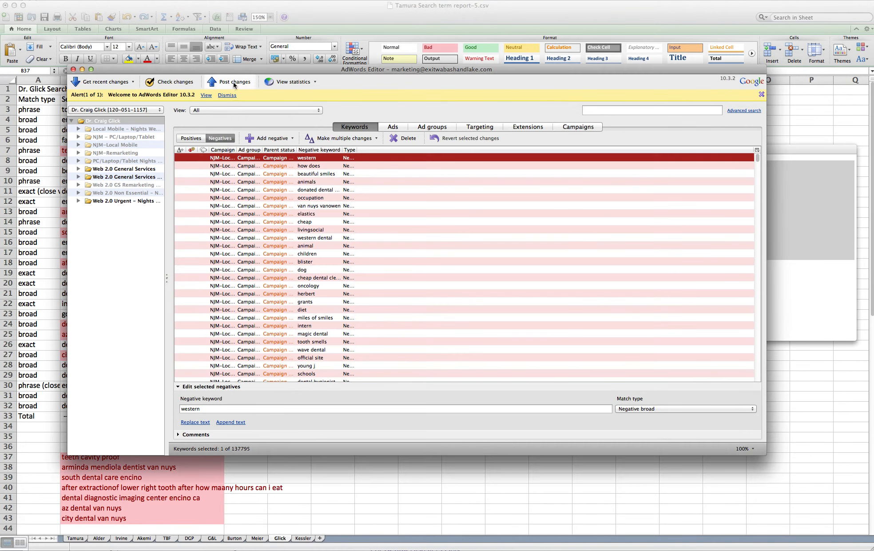
- Post the 3728 keyword changes to AdWords
click(235, 82)
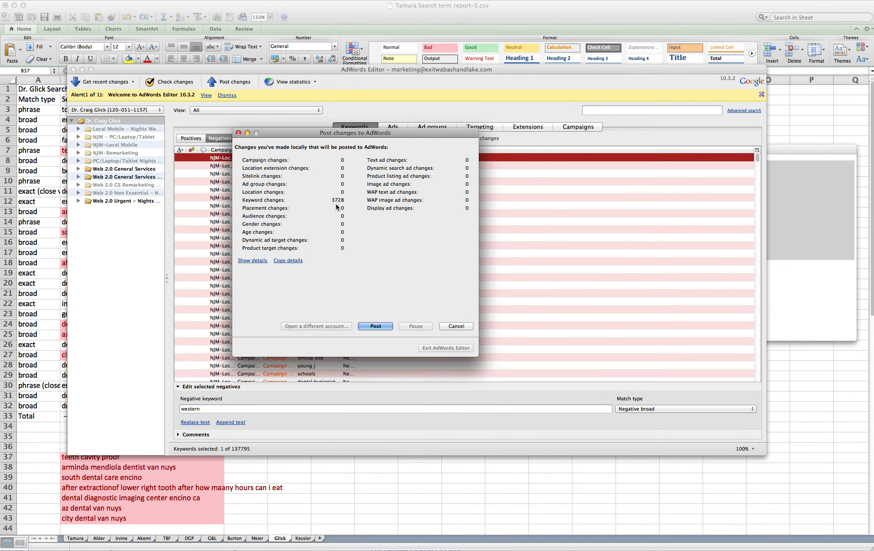
click(379, 325)
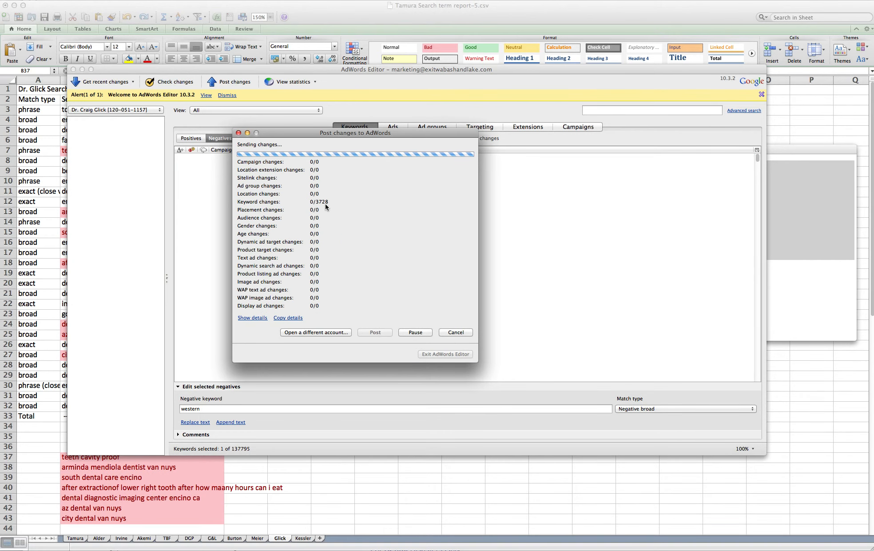
click(323, 333)
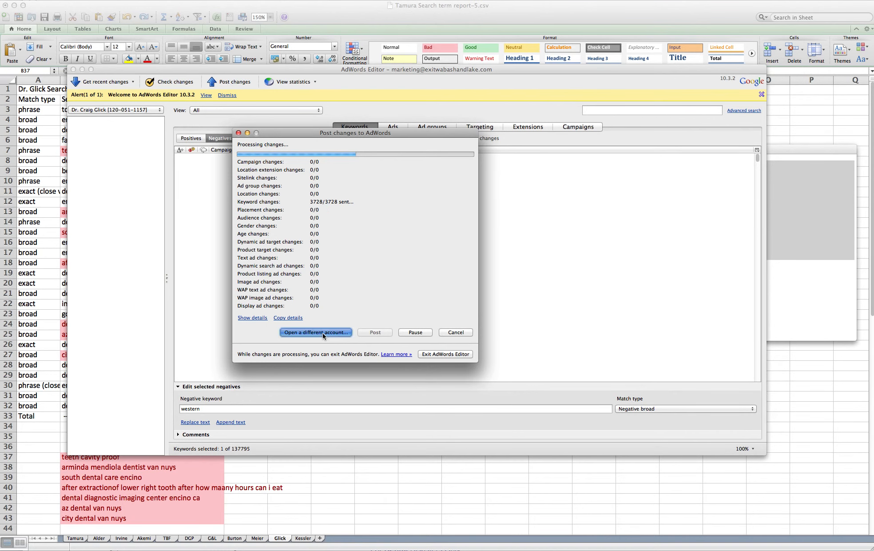
- Delete the used Glick keywords and the next heading in TextEdit, then select the merged list
click(686, 261)
drag(674, 270, 607, 228)
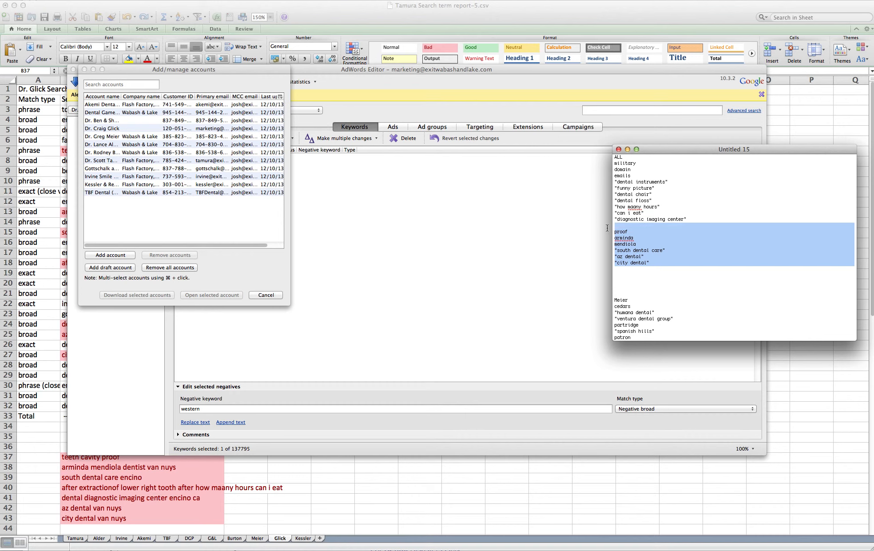
key(BackSpace)
drag(635, 258, 619, 239)
key(BackSpace)
key(BackSpace)
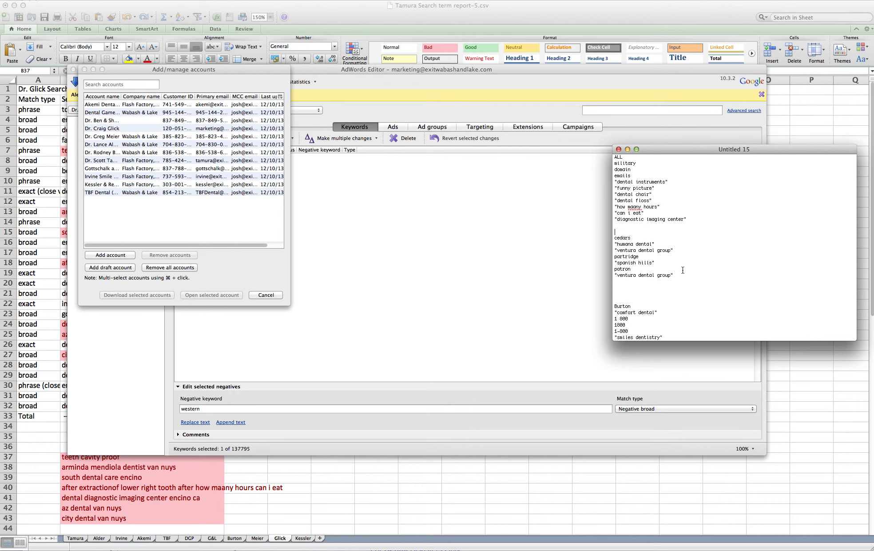
drag(686, 276, 589, 165)
key(super+c)
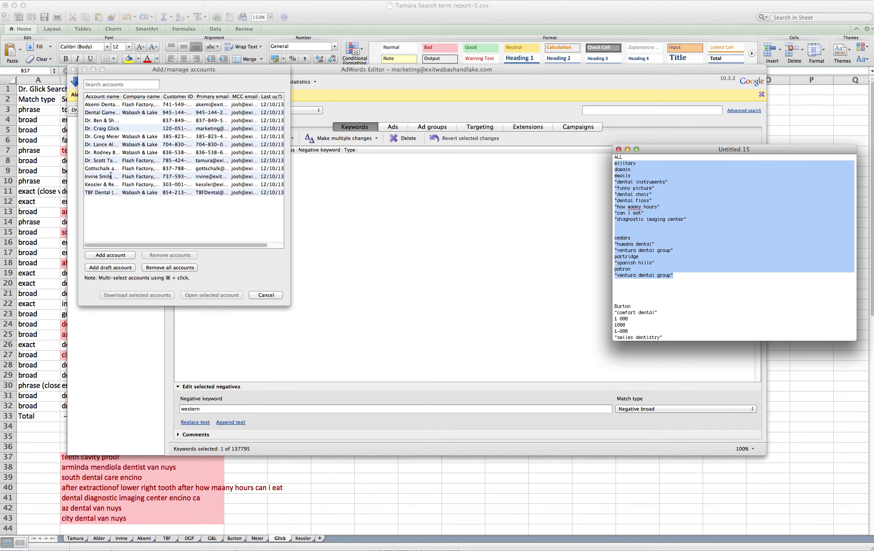
- Open the next client account from the account list
click(110, 141)
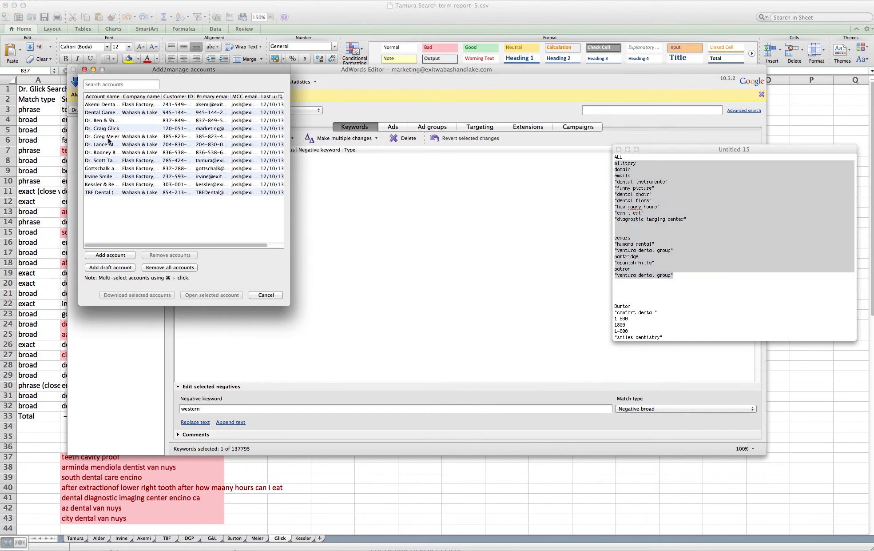
click(109, 136)
click(223, 293)
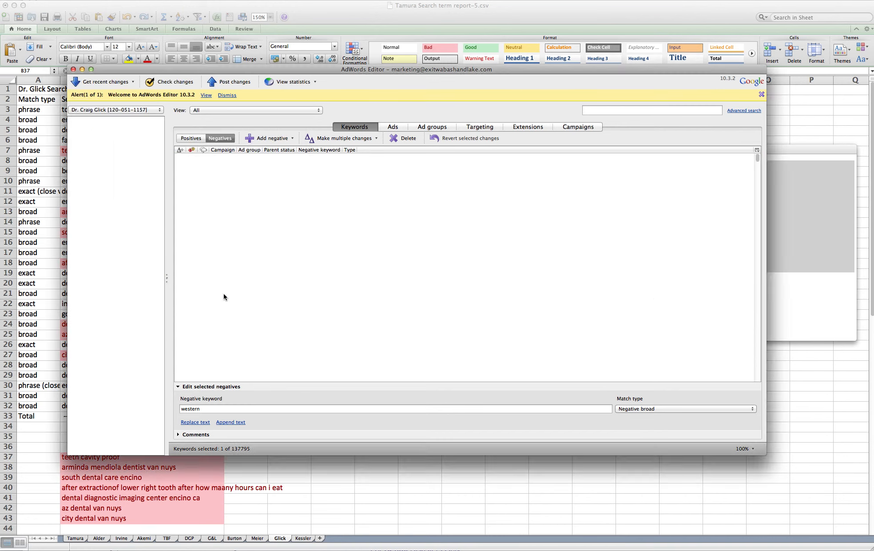
- Paste the combined list into Add multiple negative keywords, targeting every ad group
click(320, 79)
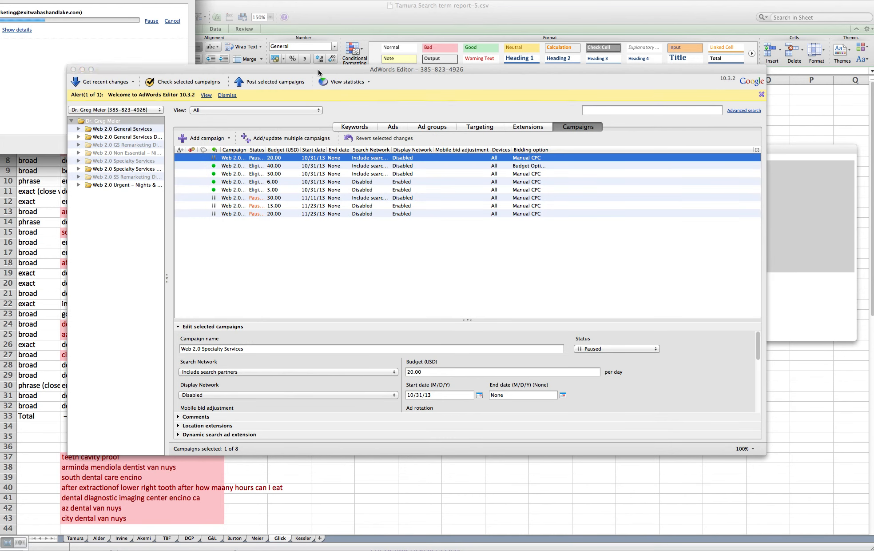
click(350, 127)
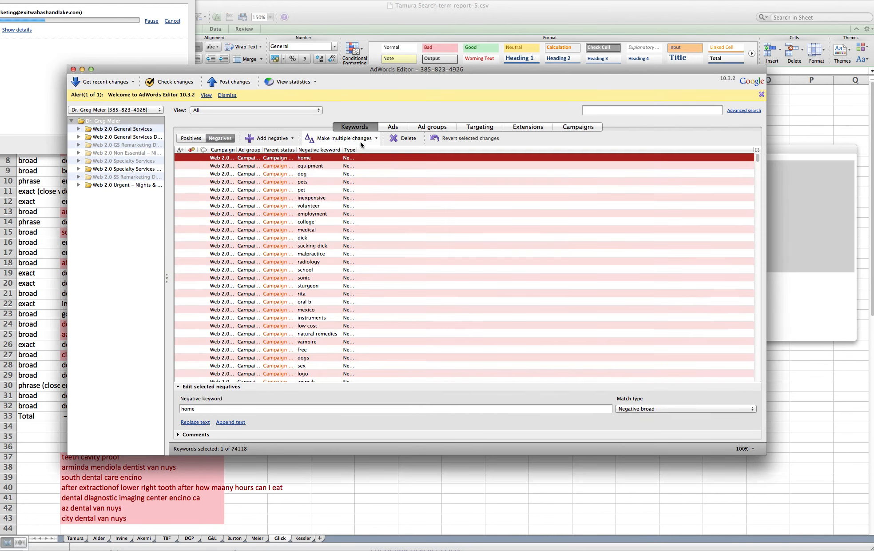
click(360, 141)
click(372, 152)
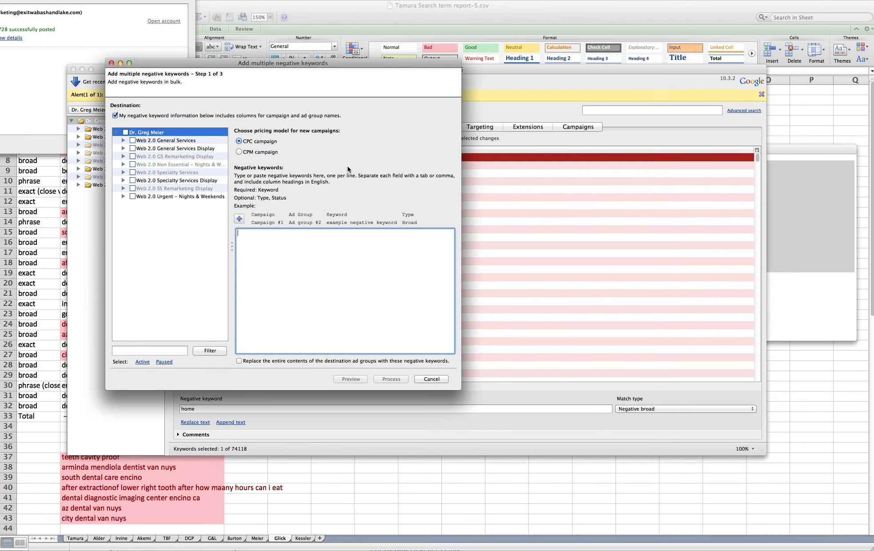
click(124, 132)
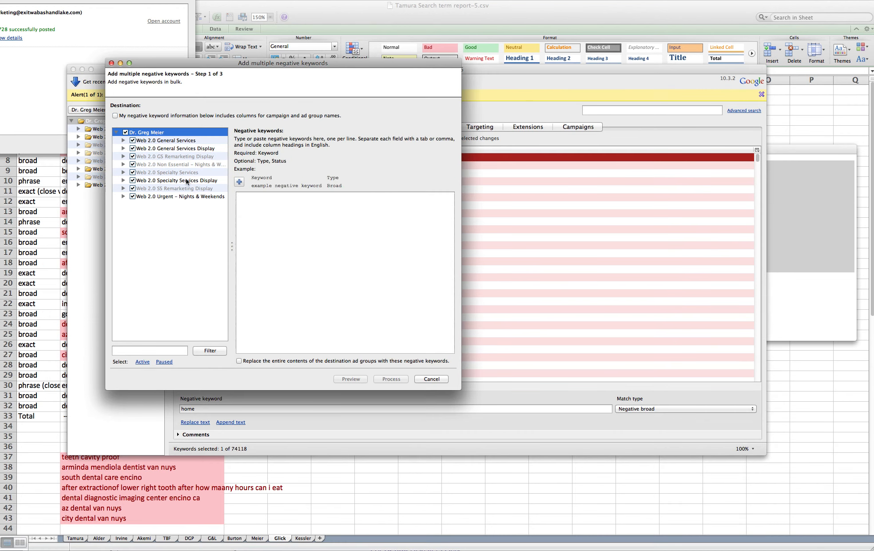
click(285, 229)
key(super+v)
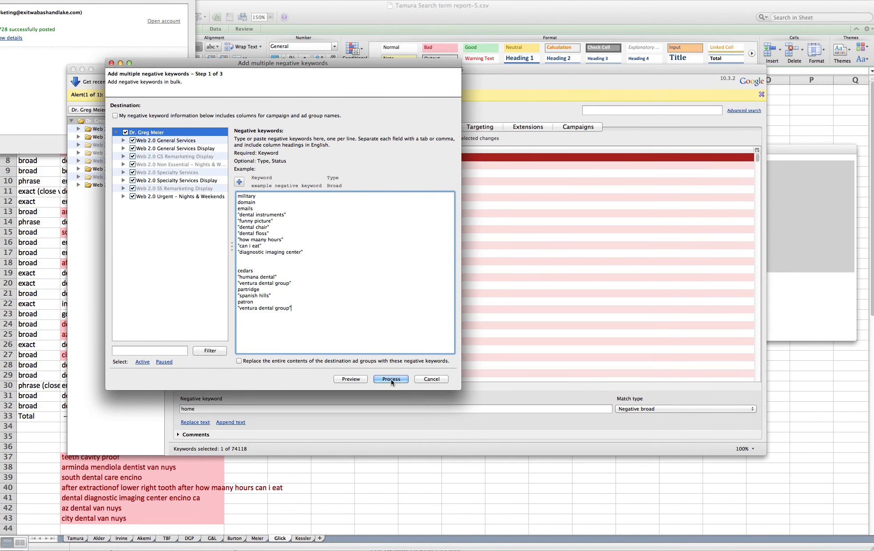
- Process and finish the 1904-keyword import, then open the Post changes summary
click(390, 378)
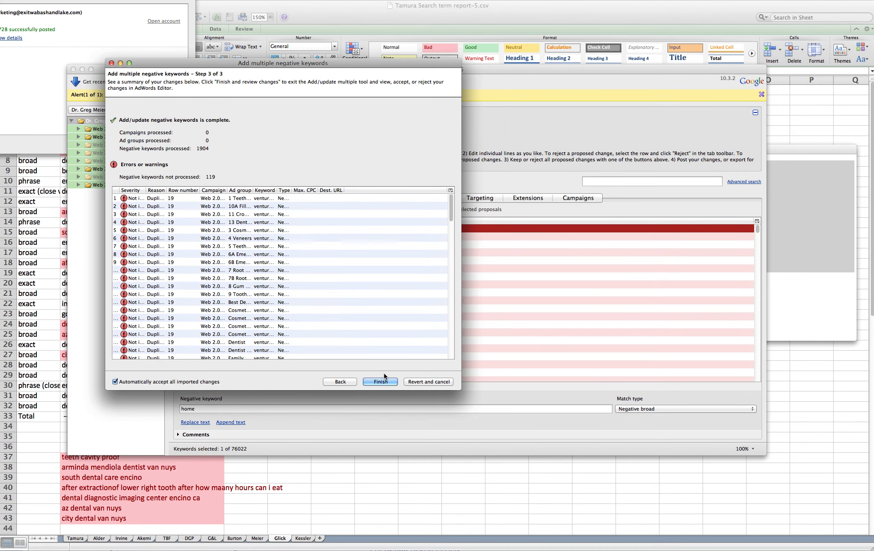
click(384, 380)
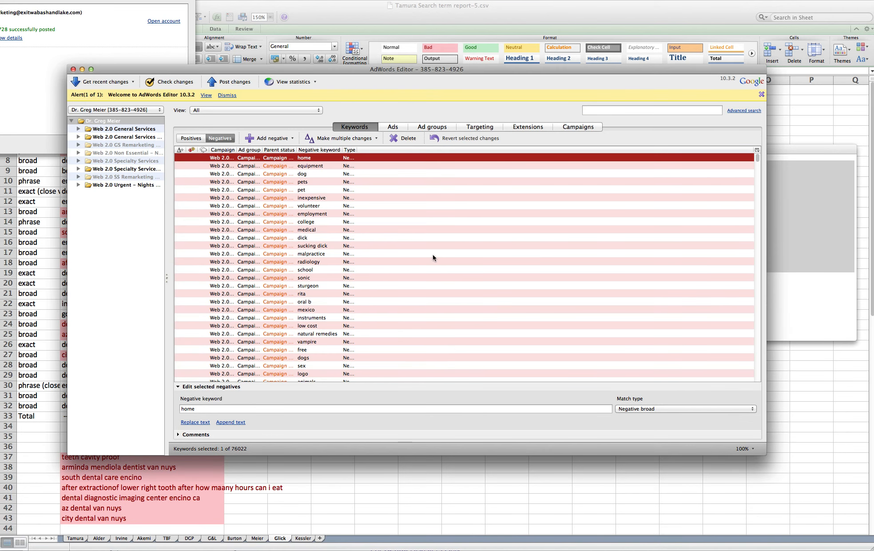
click(234, 83)
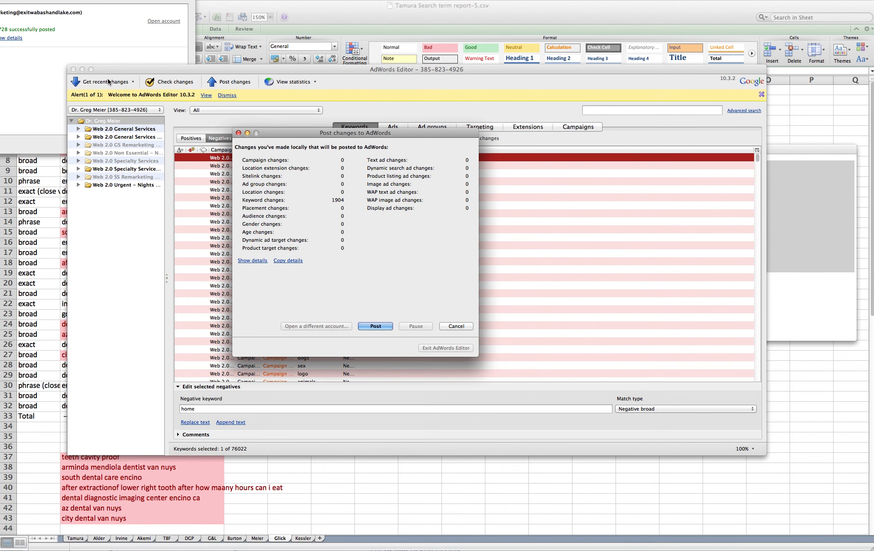
- Post the 1904 changes and delete the cedars-to-ventura dental group block from TextEdit
click(380, 326)
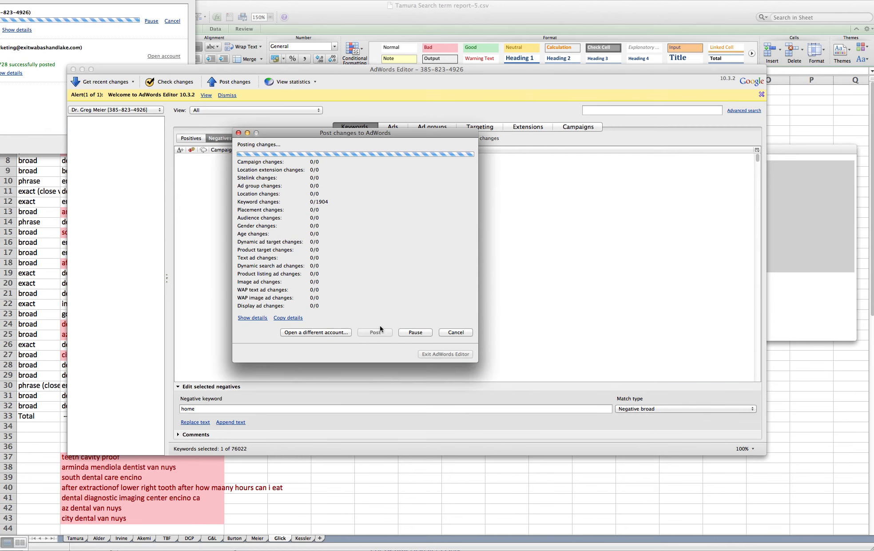
click(786, 326)
drag(666, 281, 601, 225)
key(BackSpace)
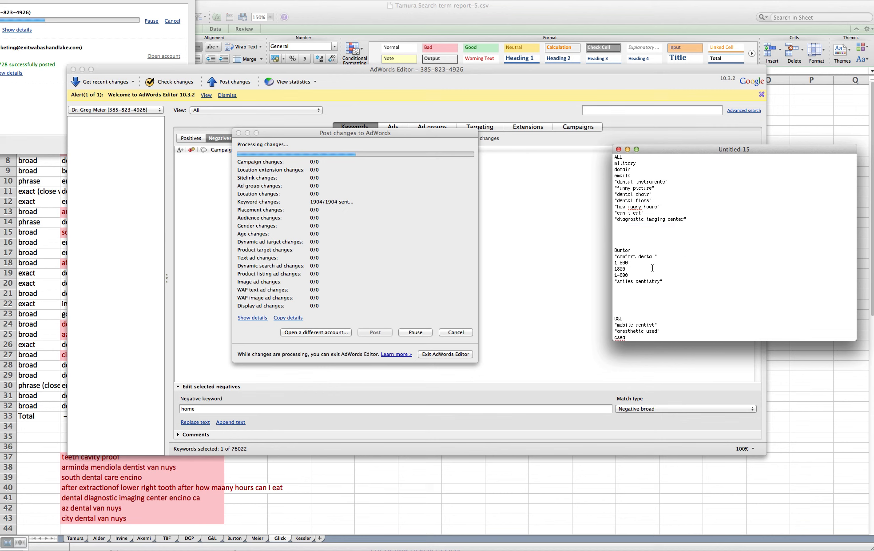
key(super+shift+4)
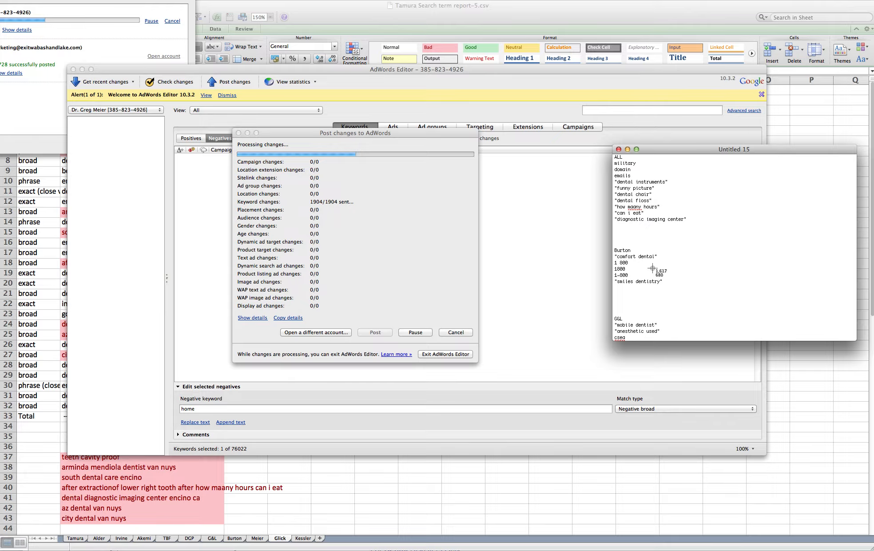